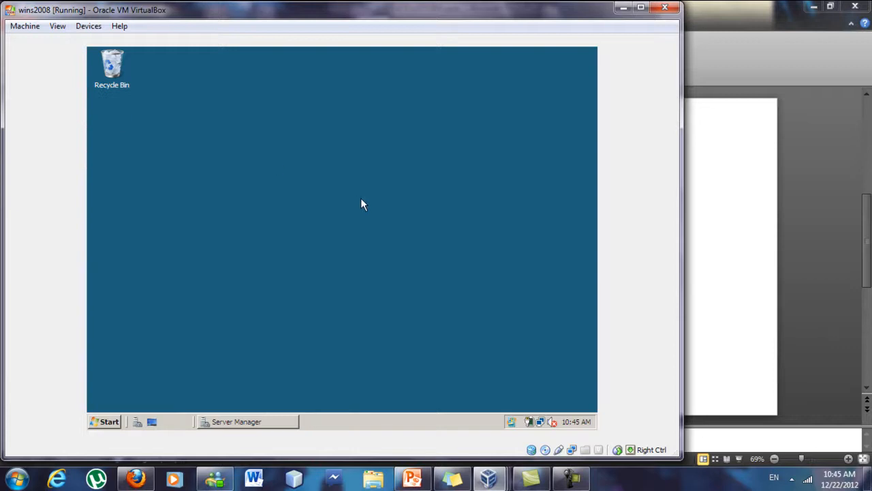
Launch the Add Roles Wizard from Server Manager's Roles Summary and select the DHCP Server role for installation
click(272, 423)
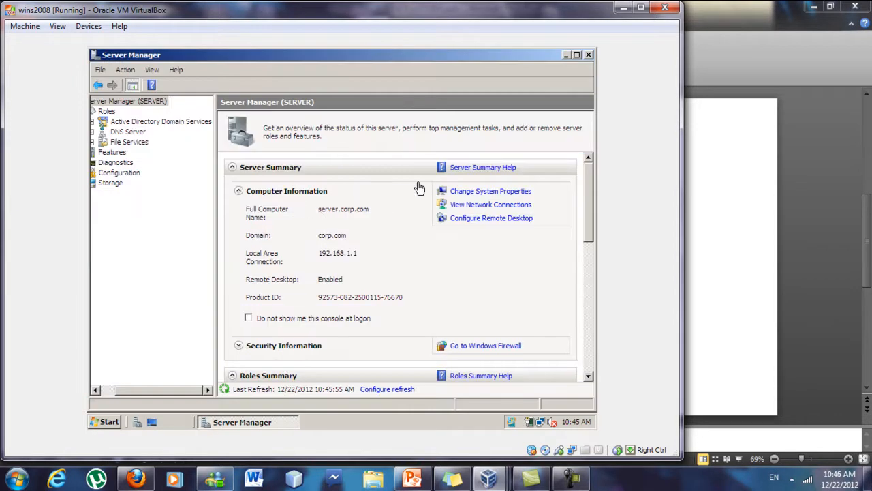
scroll(590, 225, down, 5)
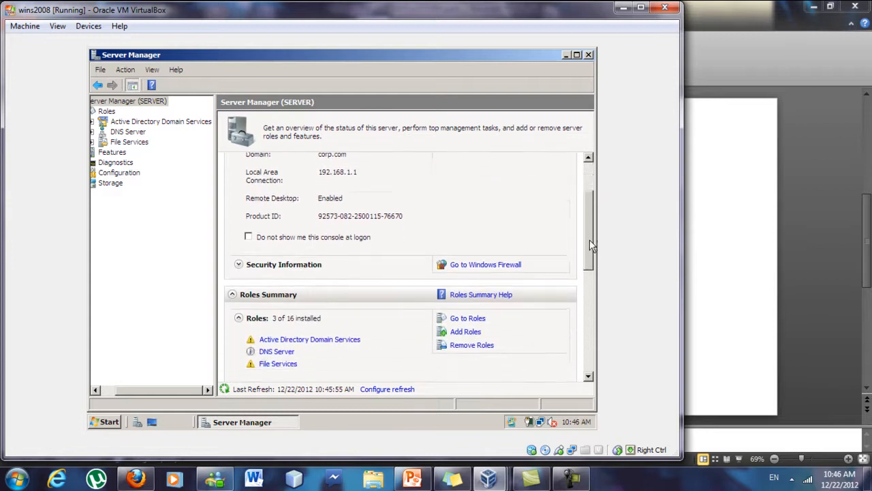
click(468, 256)
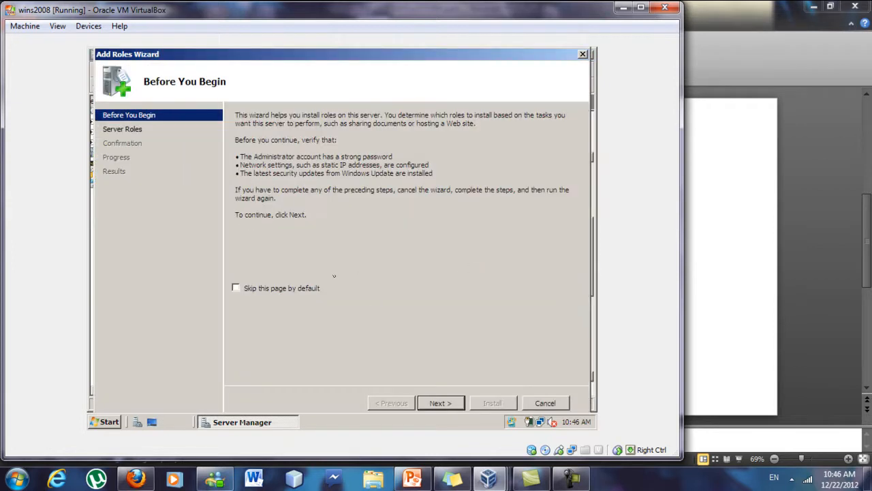
click(434, 398)
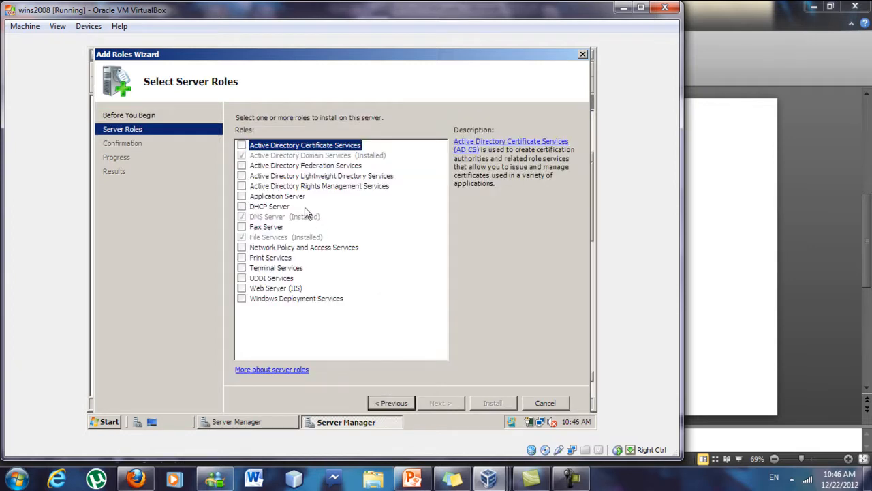
click(257, 206)
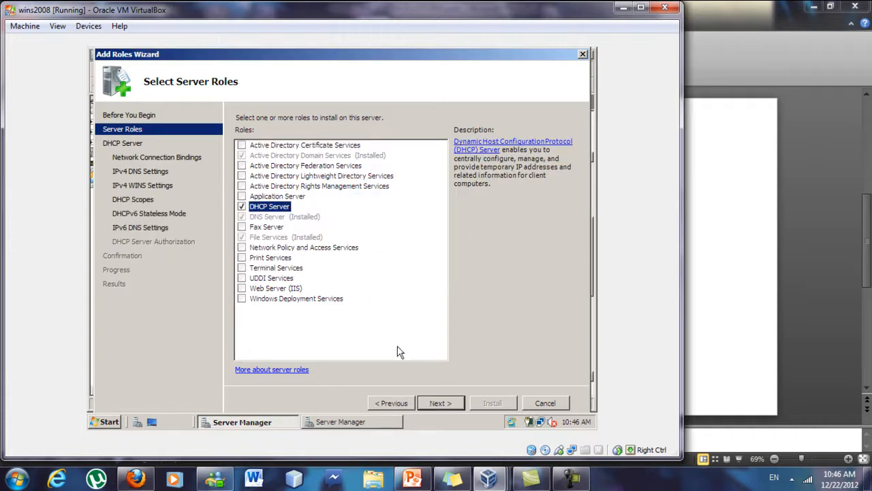
click(434, 403)
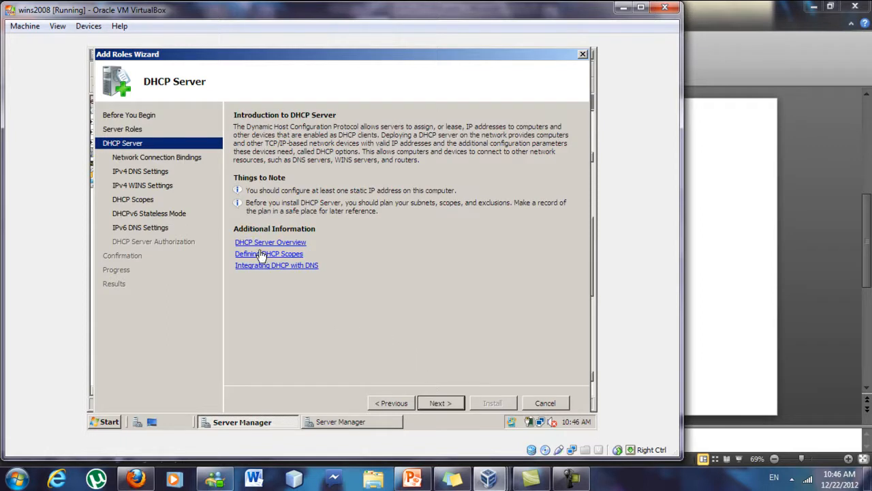
Keep the 192.168.1.1 network connection binding and validate the preferred IPv4 DNS server 192.168.1.1 for parent domain corp.com
click(436, 404)
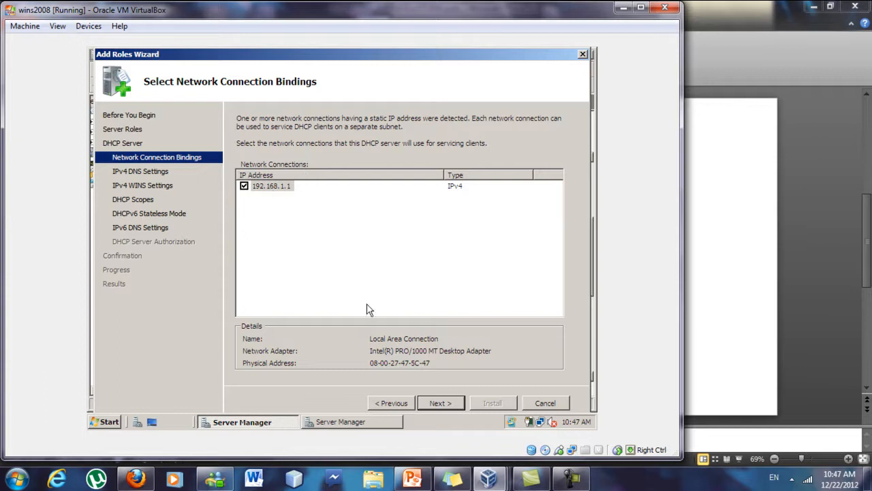
click(438, 402)
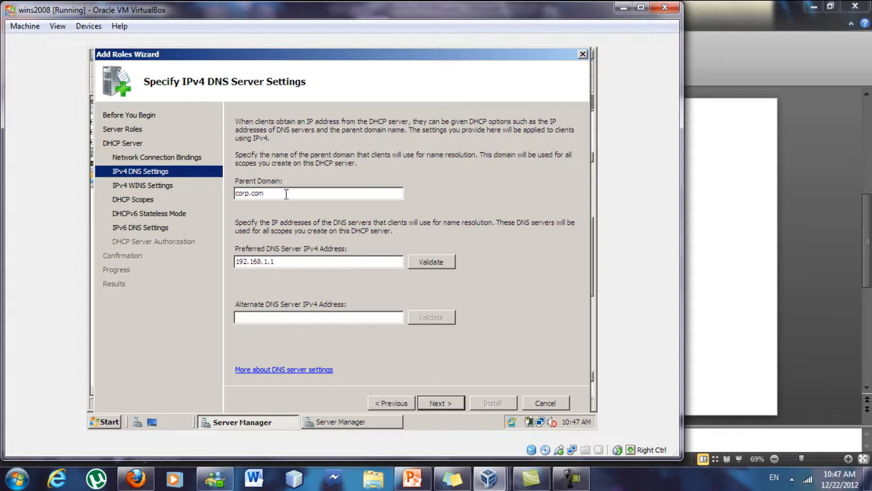
click(292, 259)
click(419, 264)
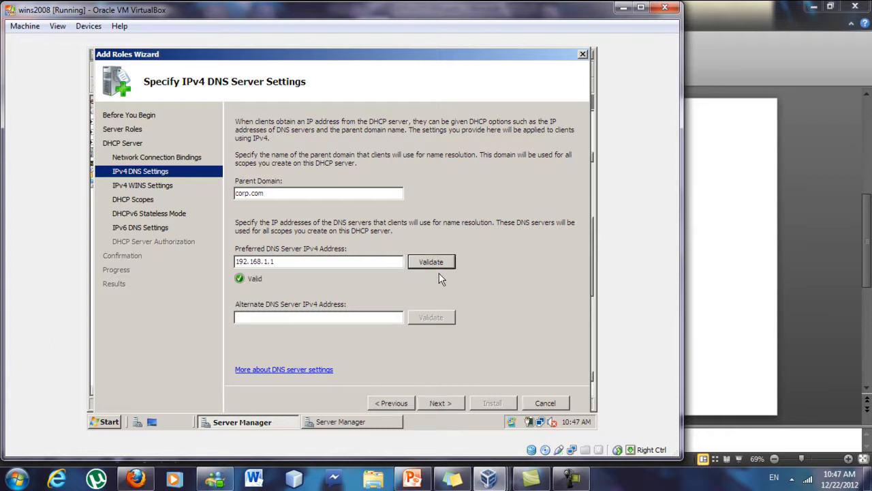
click(448, 402)
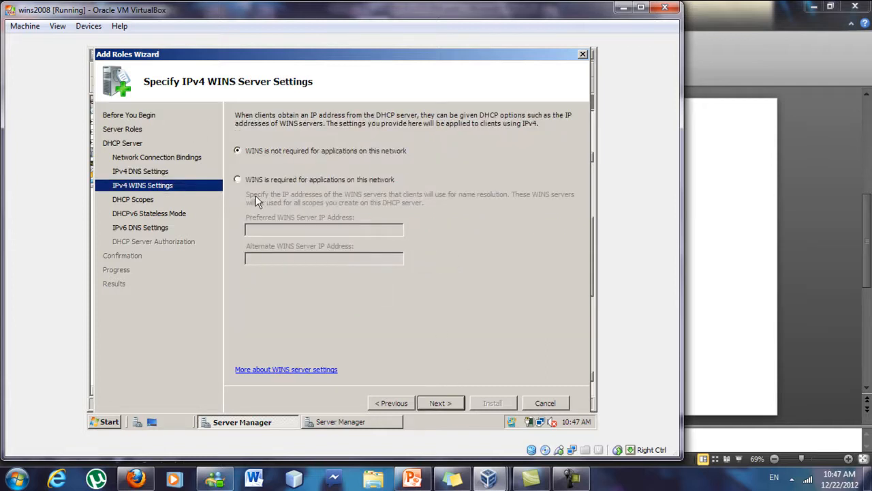
Keep WINS as not required, define no DHCP scopes, and disable DHCPv6 stateless mode for this server
click(441, 403)
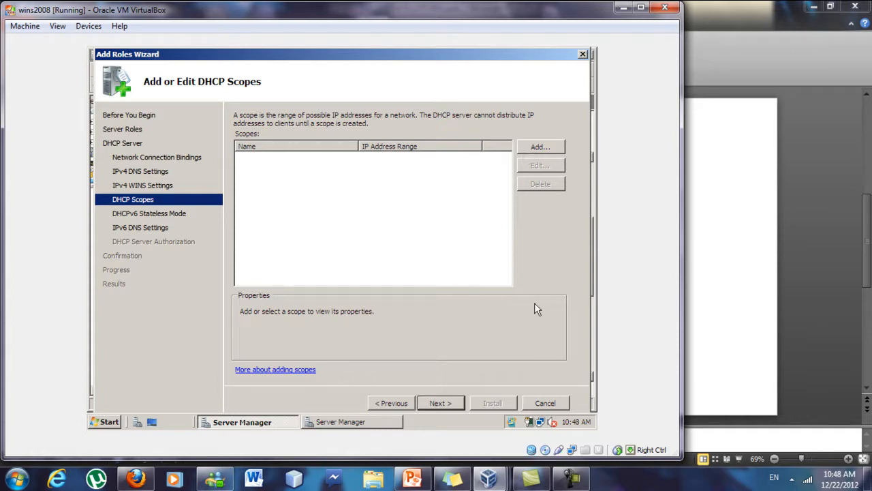
click(436, 403)
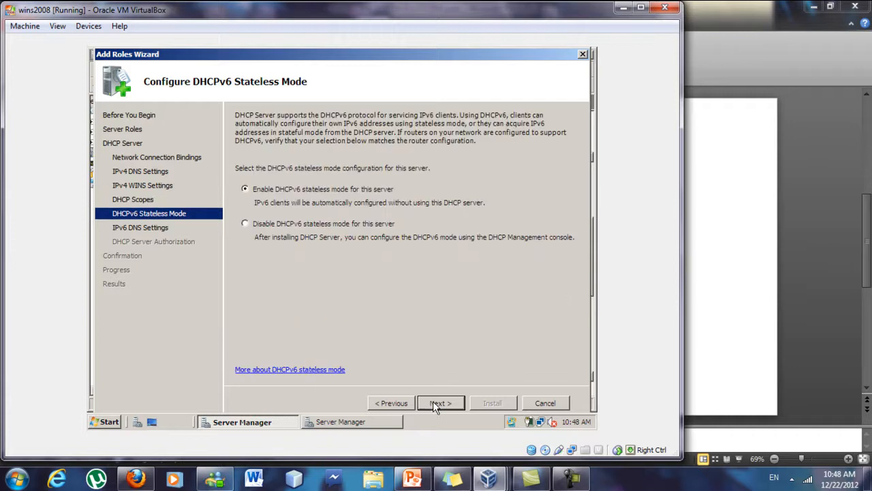
click(245, 224)
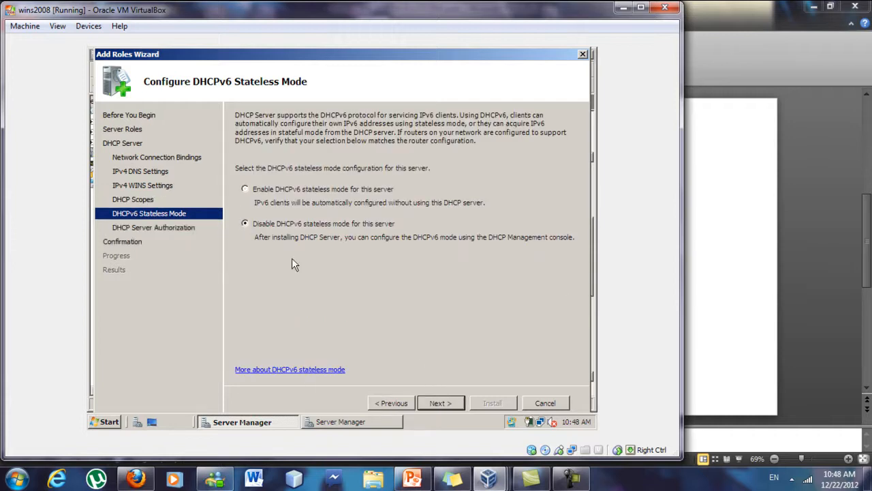
click(439, 403)
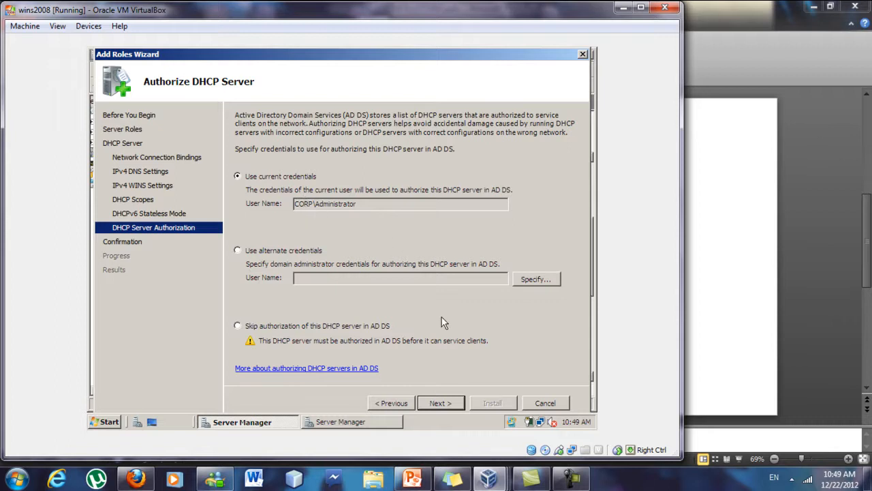
Authorize the DHCP server with the current credentials, install the role and close the wizard
click(440, 402)
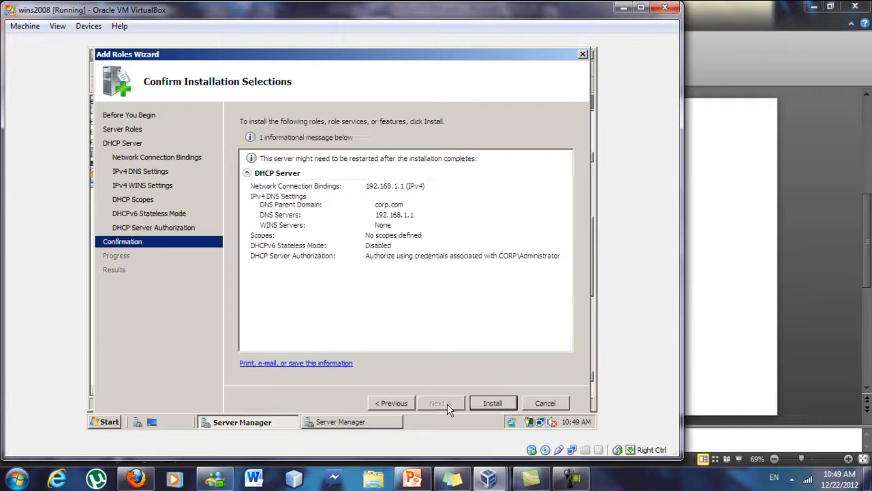
click(478, 402)
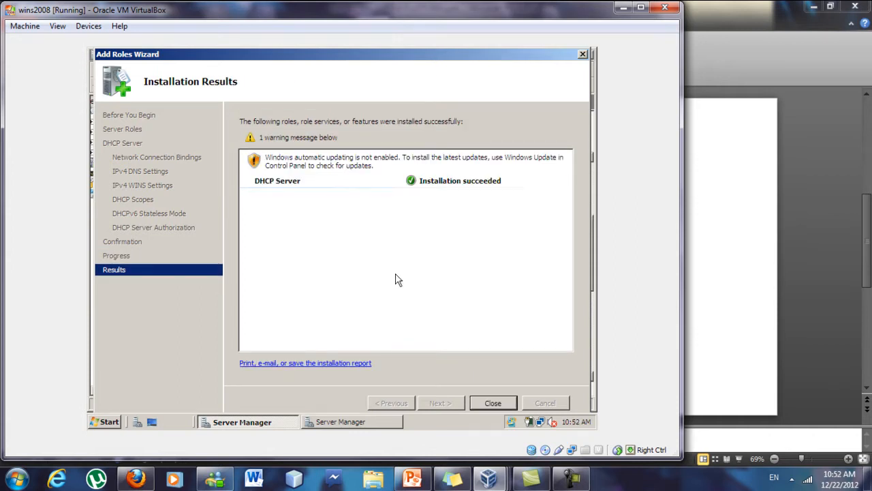
click(505, 402)
click(488, 401)
Open the DHCP administrative console and expand server.corp.com down to the contents of its IPv4 node
click(106, 421)
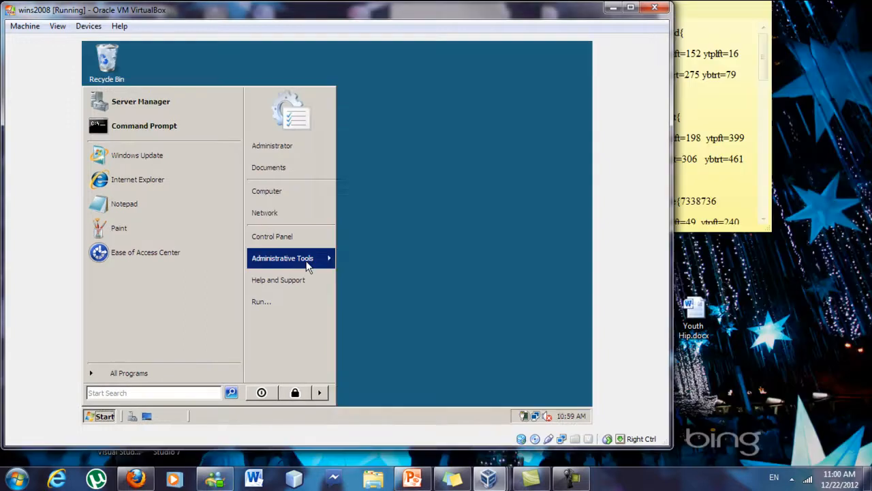
mouse_move(307, 263)
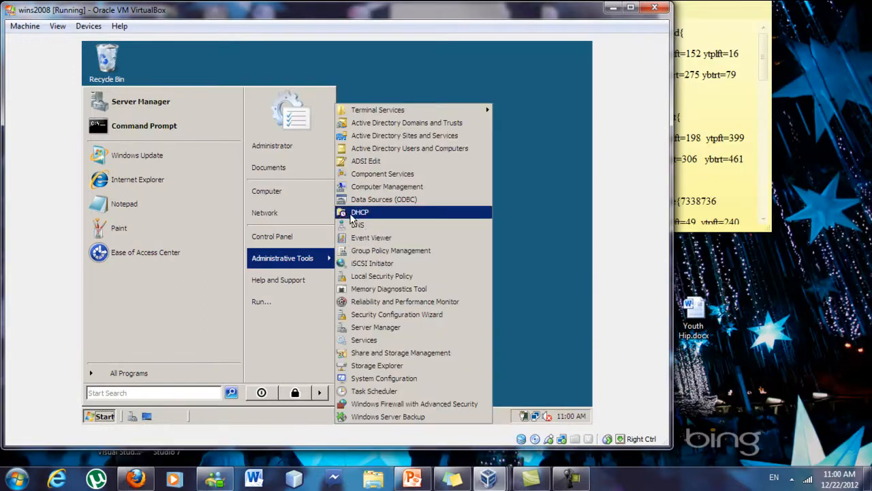
click(350, 214)
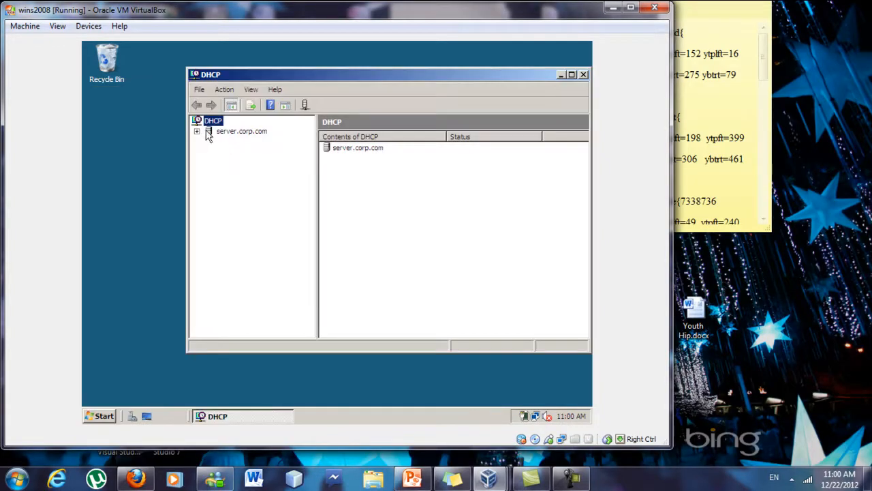
click(197, 132)
right_click(230, 146)
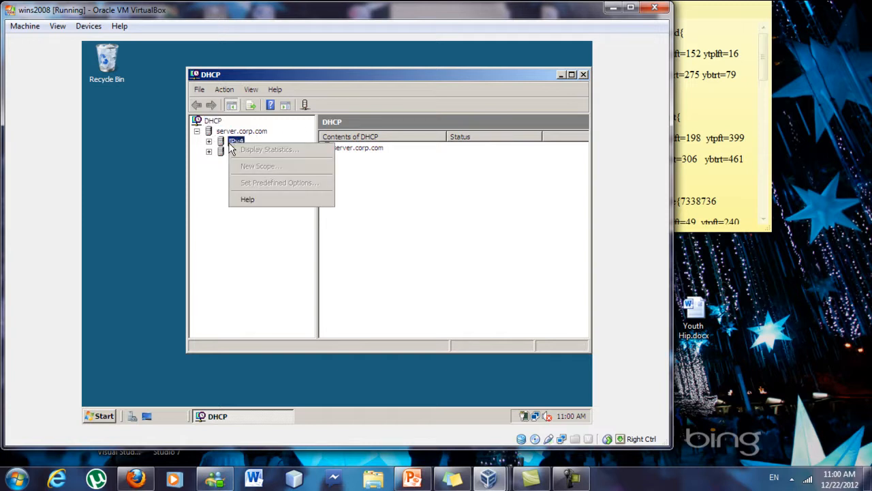
click(211, 142)
click(209, 141)
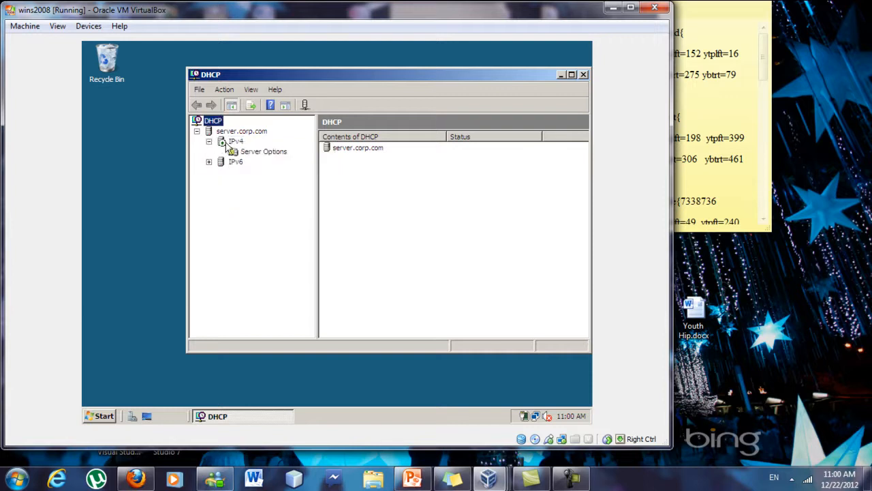
Start a new scope under IPv4 and name it Primary, leaving the description empty
click(233, 141)
right_click(235, 143)
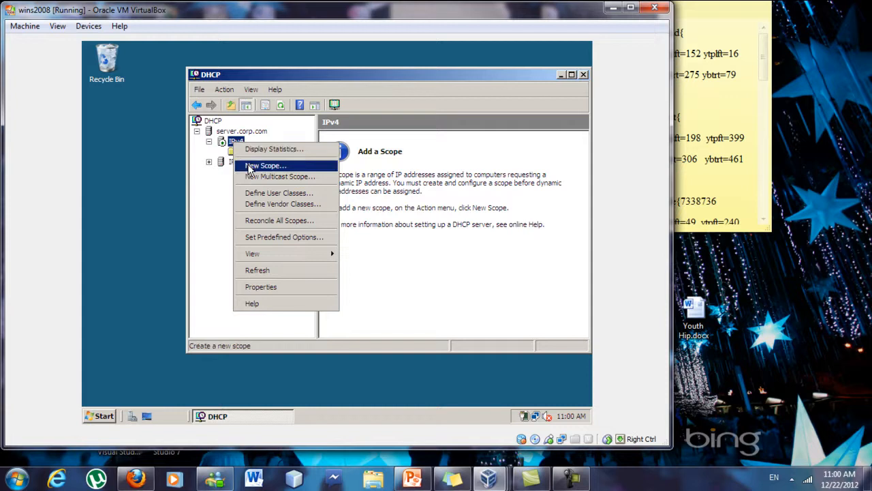
click(249, 168)
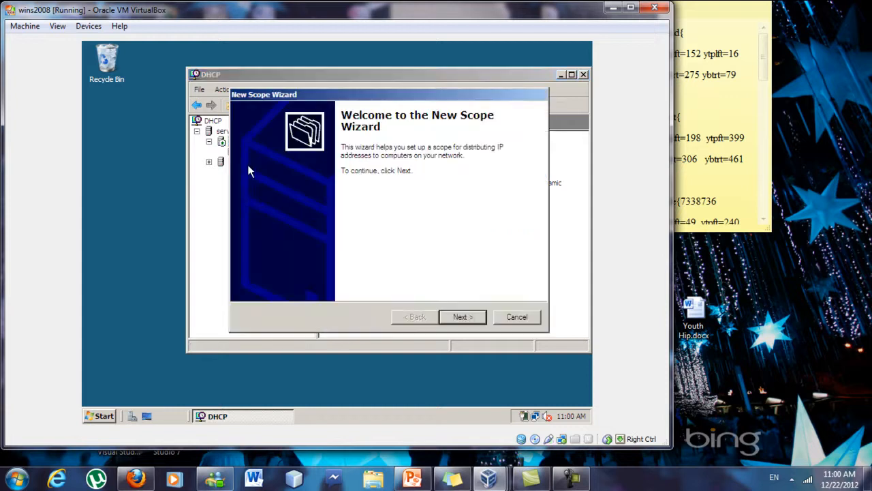
click(471, 318)
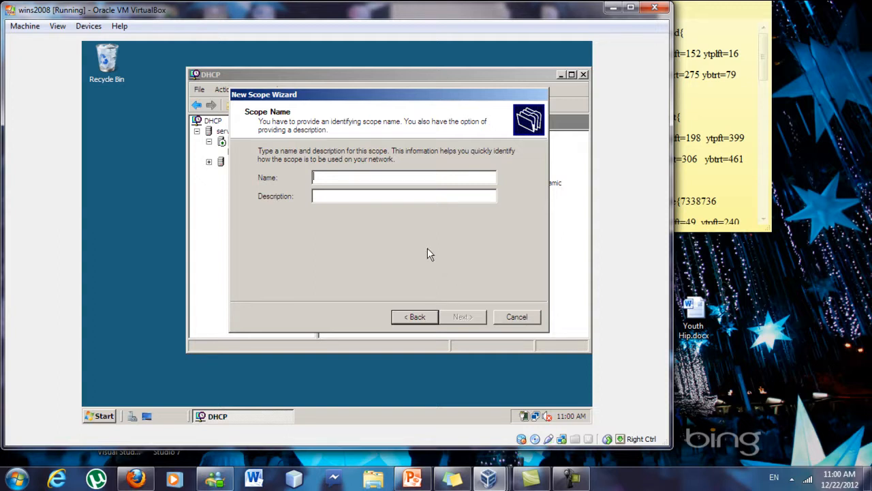
text(Prim)
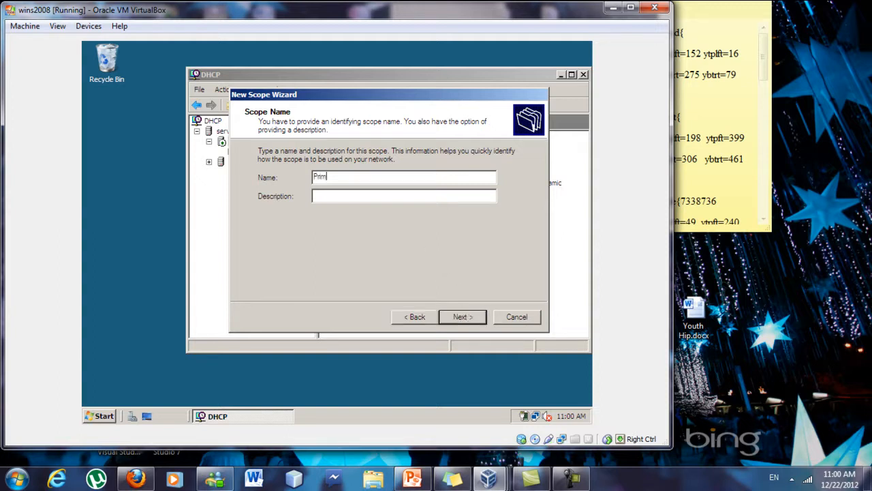
text(ary)
click(480, 317)
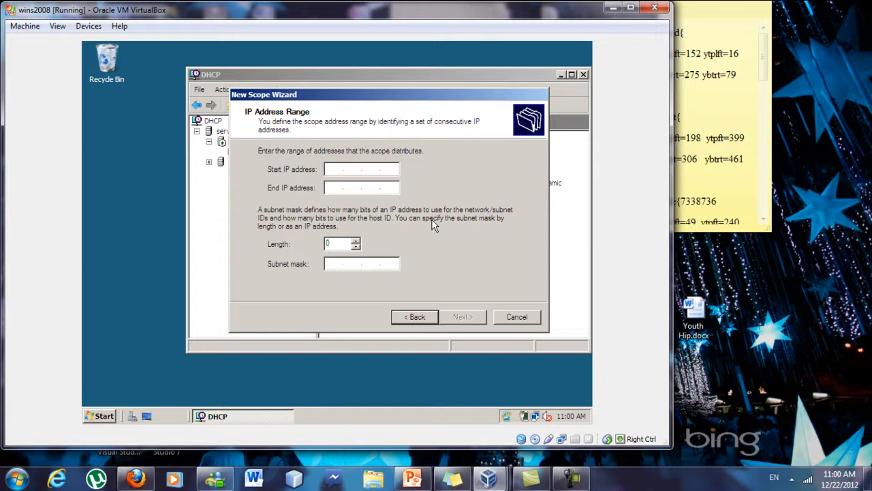
Set the scope's address range from 192.168.1.10 to 192.168.1.20, keeping the 24-bit subnet mask 255.255.255.0
text(192 . 168 . 1 .)
key(period)
text(10)
click(335, 188)
text(192 . )
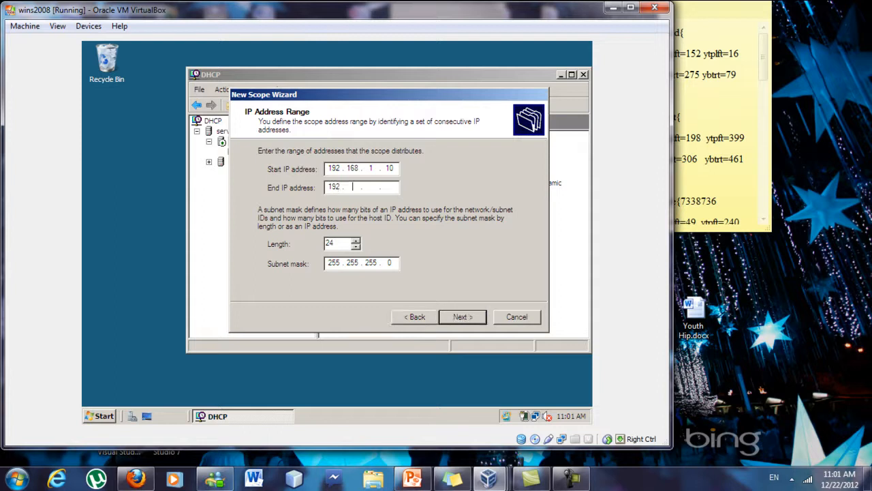
text(168 . 1)
text(20)
click(469, 318)
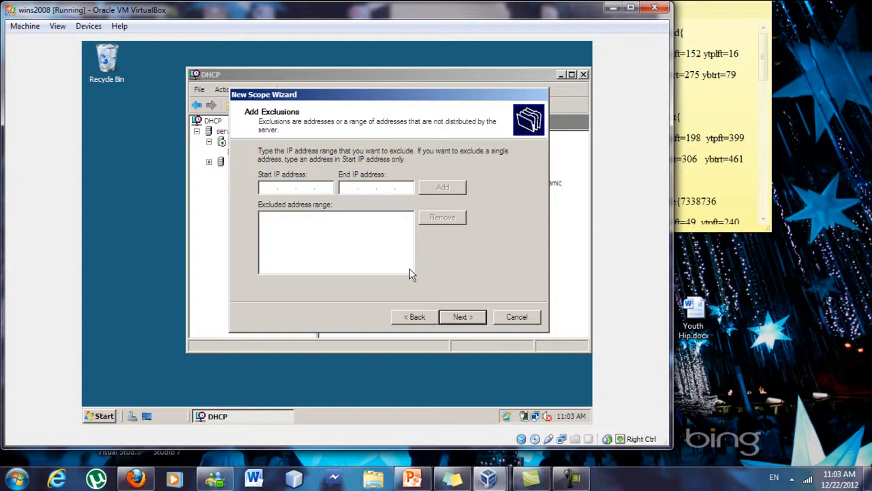
Exclude the addresses 192.168.1.11 to 192.168.1.12 from the scope
text(192 . 168 .)
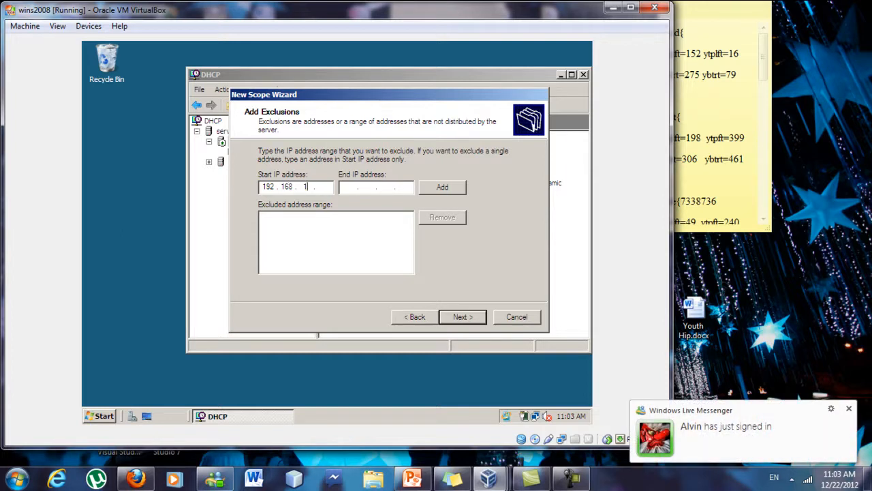
text(1.11)
click(342, 187)
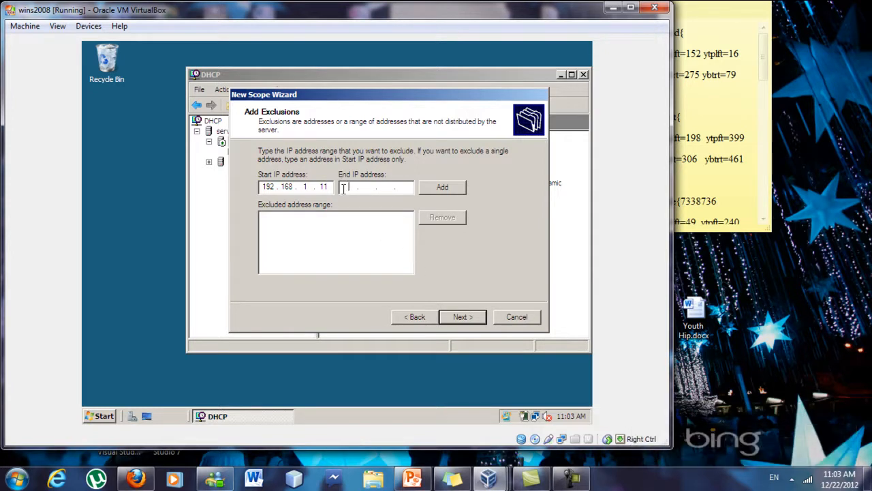
text(192.168.1.12)
click(426, 193)
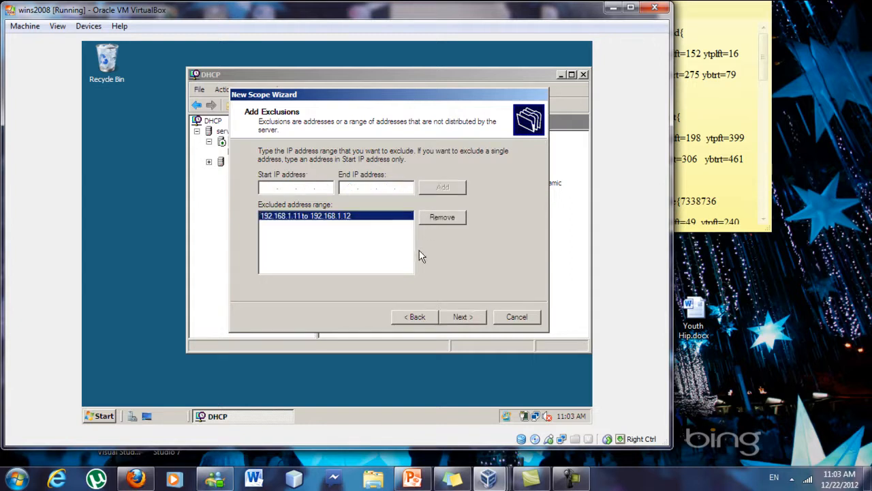
click(453, 318)
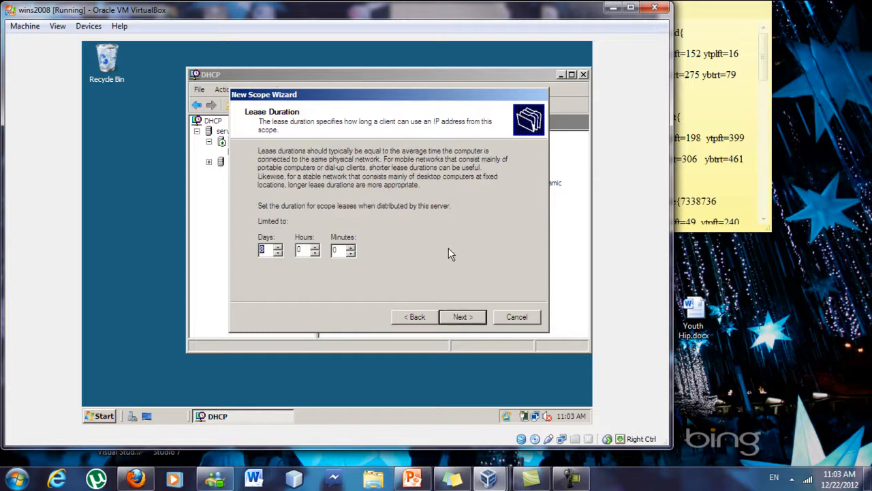
Reduce the number of days in the scope's lease duration and accept the shorter lease
click(281, 256)
click(282, 255)
click(281, 256)
click(281, 255)
click(282, 255)
click(453, 324)
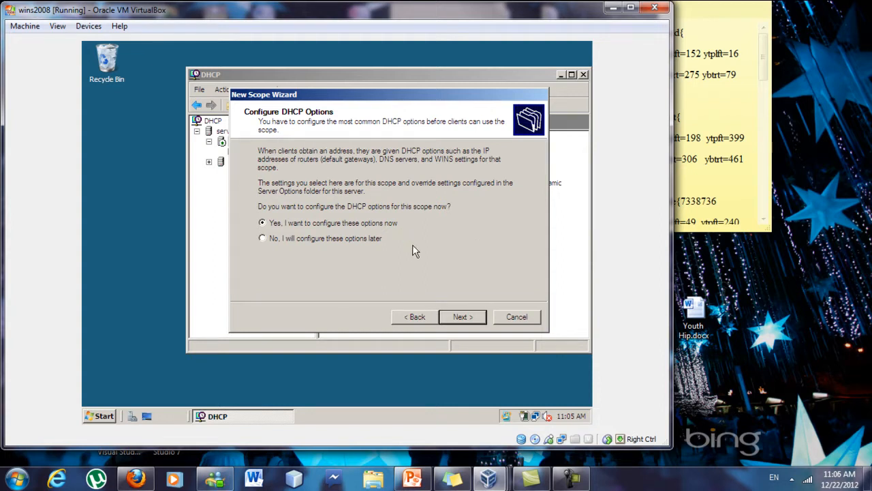
Choose to configure the scope's DHCP options now and leave the router (default gateway) list empty
click(462, 323)
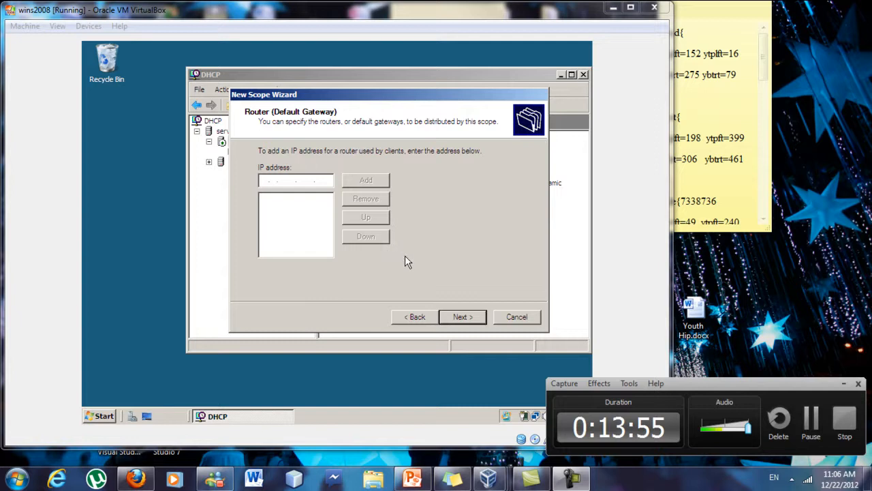
click(456, 319)
click(457, 319)
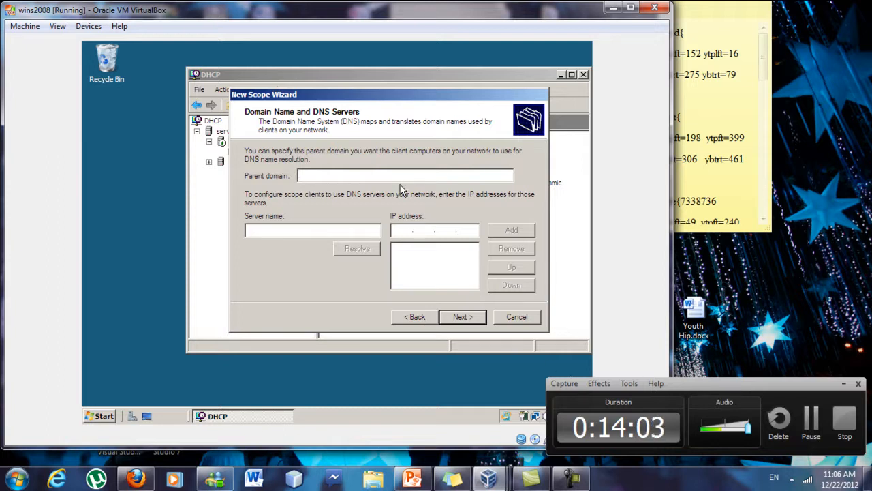
Set the scope's parent domain to corp.com and add server.corp.com, resolved to 192.168.1.1, as its DNS server
text(corp.com)
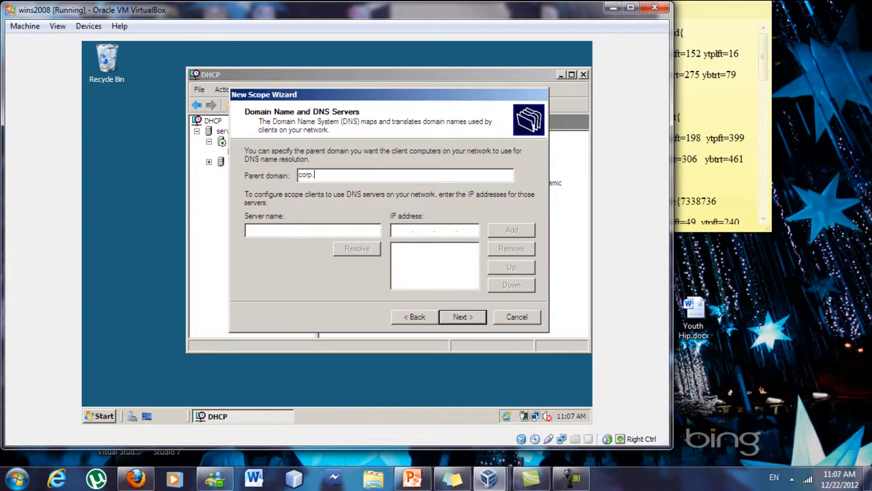
click(278, 230)
click(108, 417)
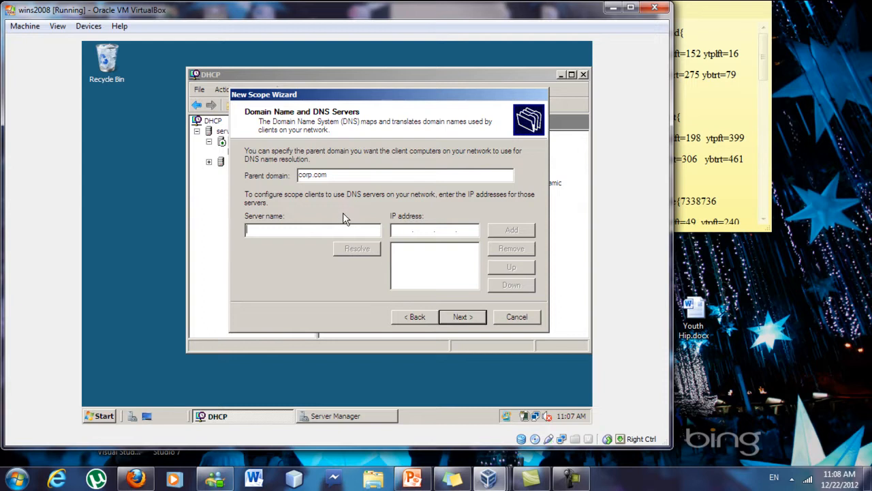
text(server.corp.com)
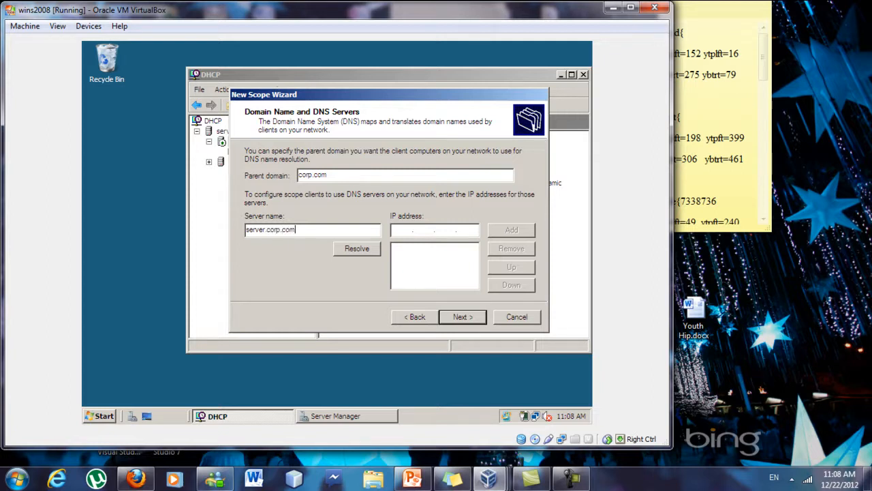
click(375, 249)
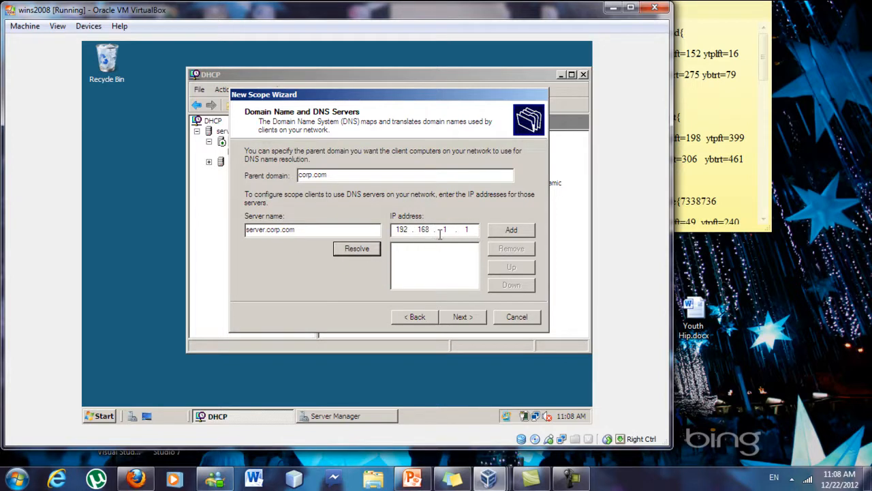
click(509, 232)
click(460, 325)
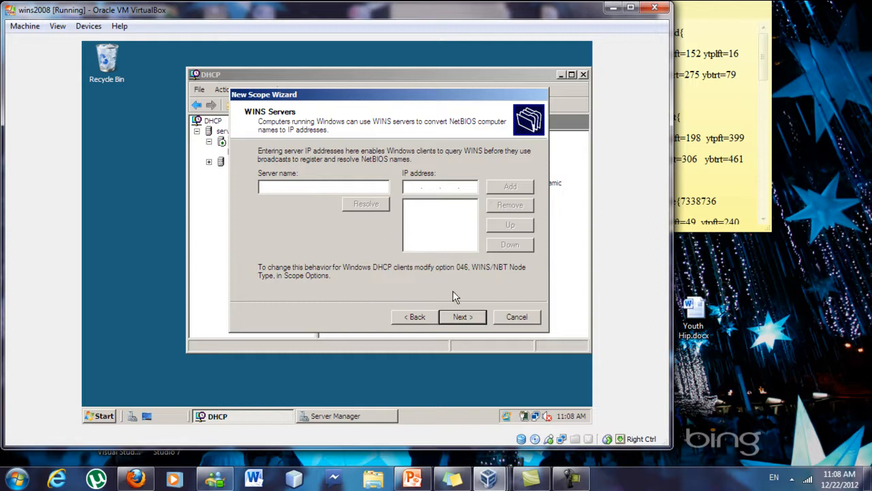
Leave the WINS servers empty, choose to activate the scope now, and finish the New Scope Wizard
click(460, 317)
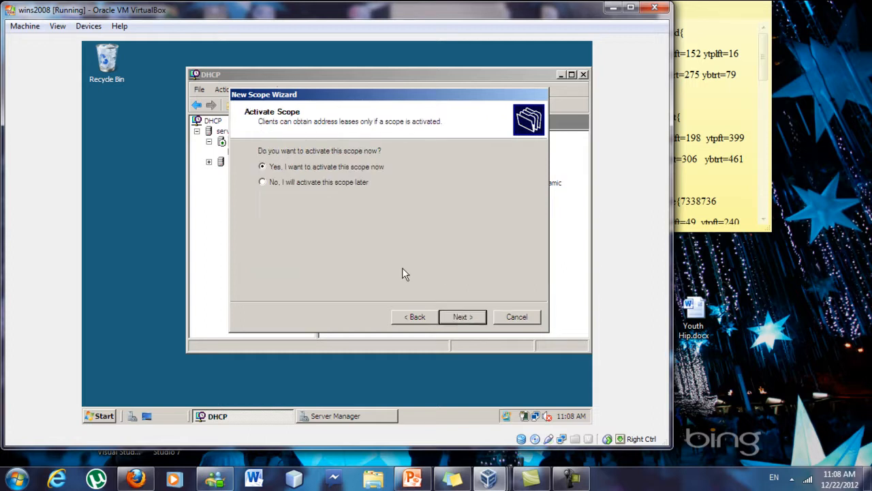
click(462, 317)
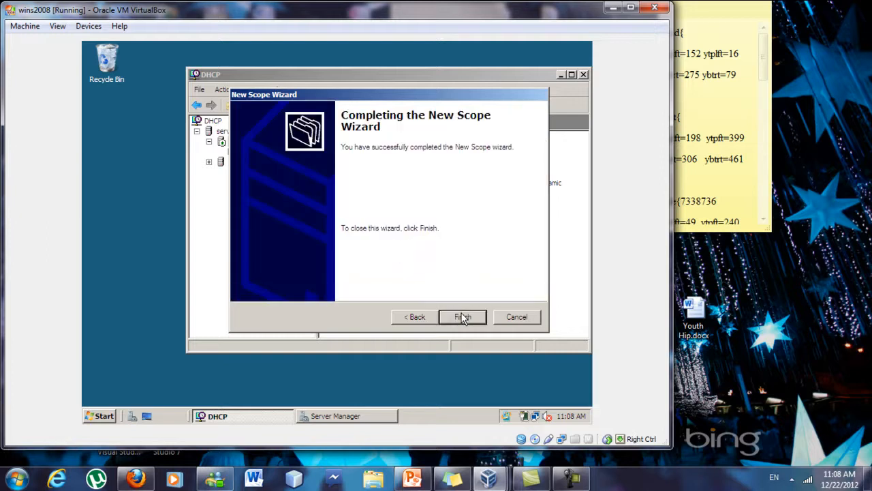
click(463, 317)
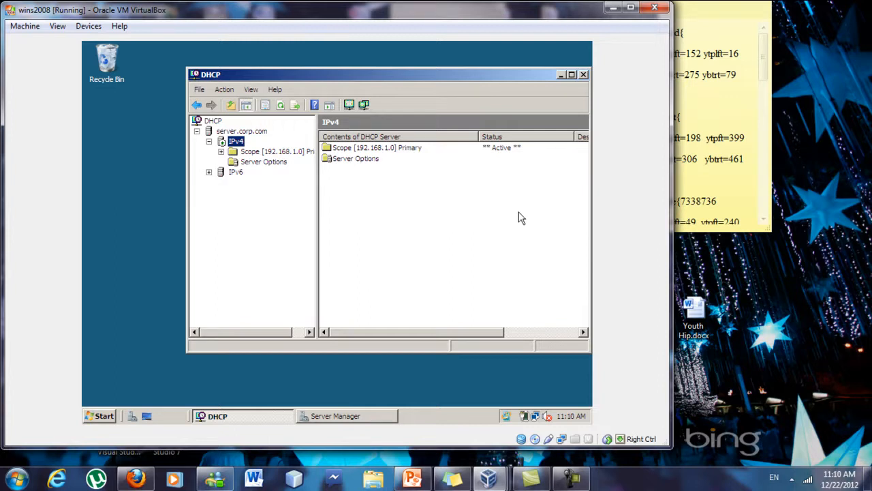
right_click(244, 156)
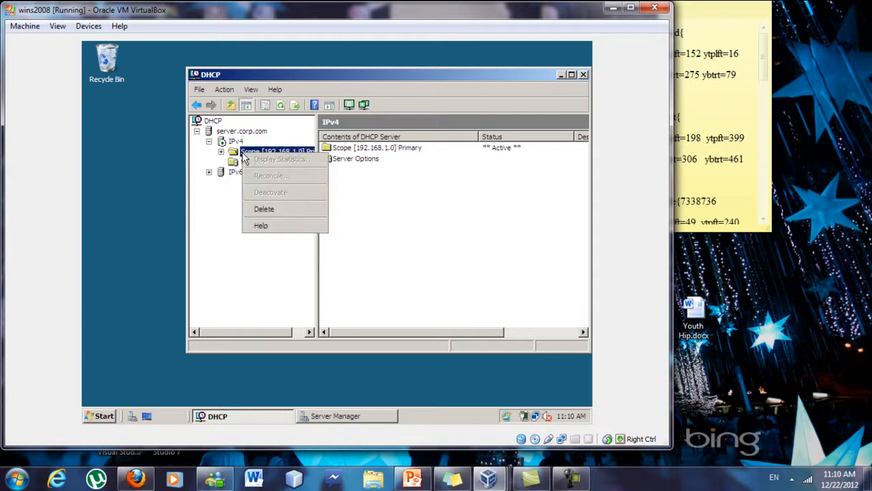
click(425, 286)
right_click(425, 286)
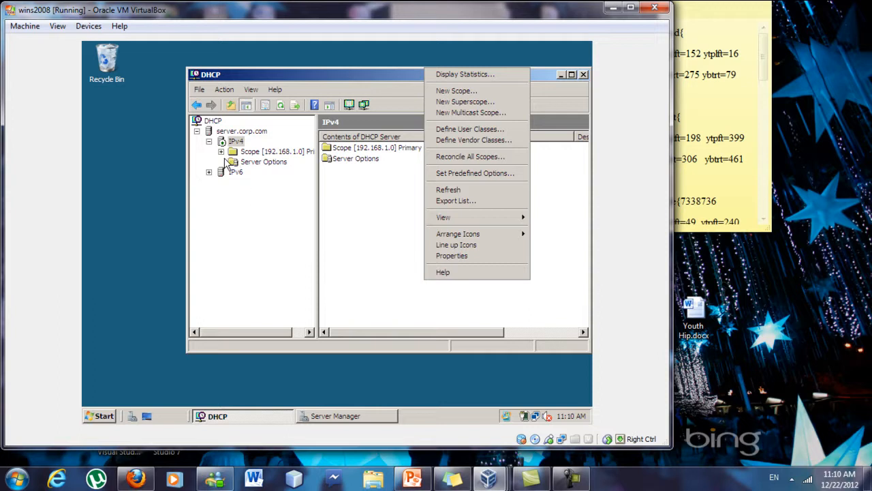
click(300, 251)
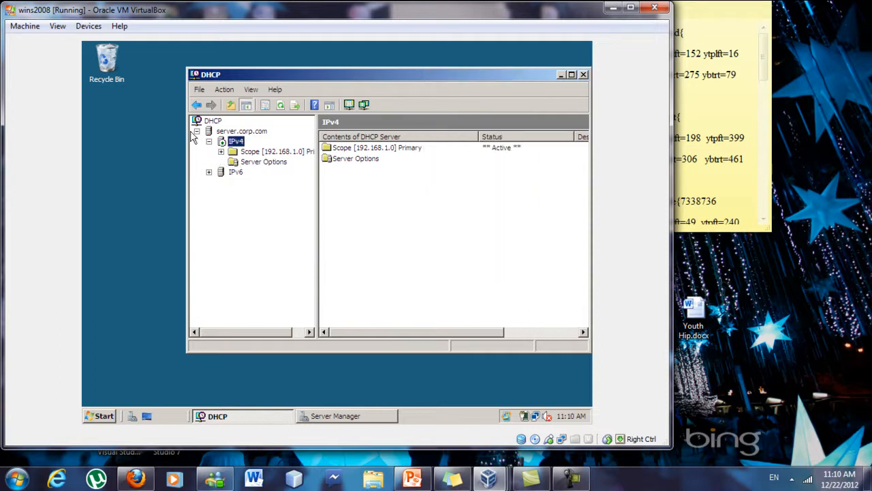
Start a new reservation in the Primary scope named Main_Pc with IP address 192.168.1.15
click(221, 151)
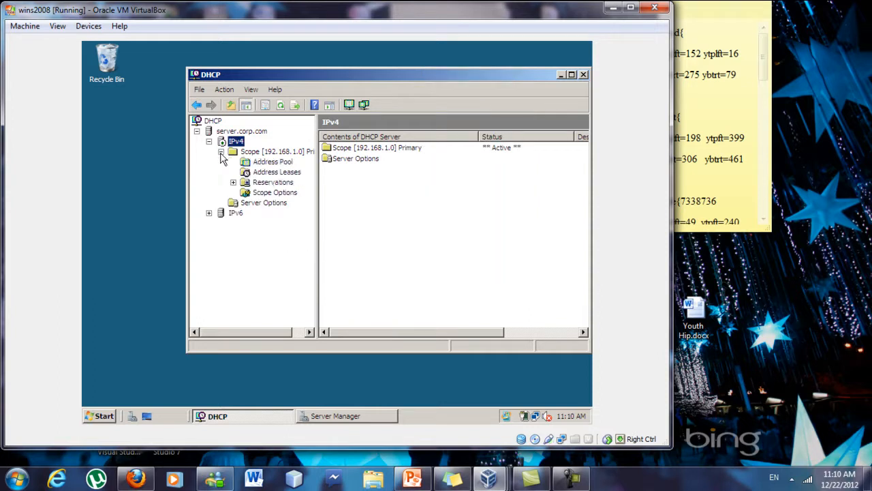
click(259, 183)
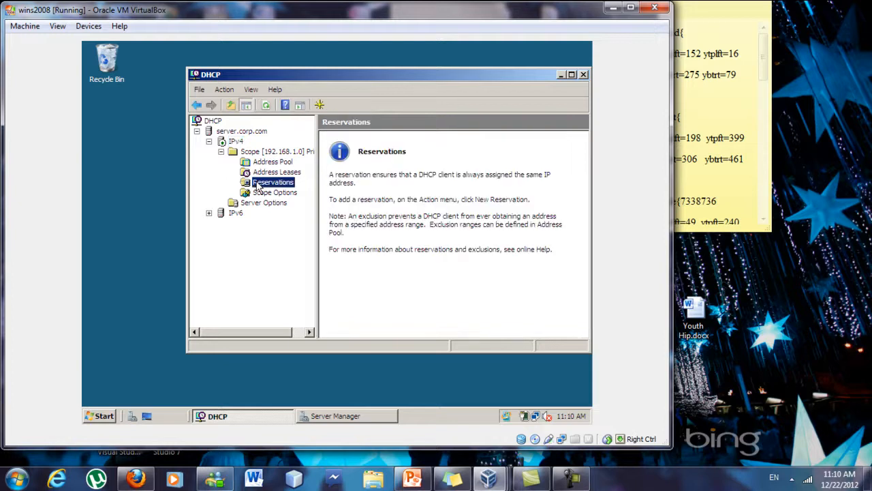
right_click(258, 186)
click(280, 186)
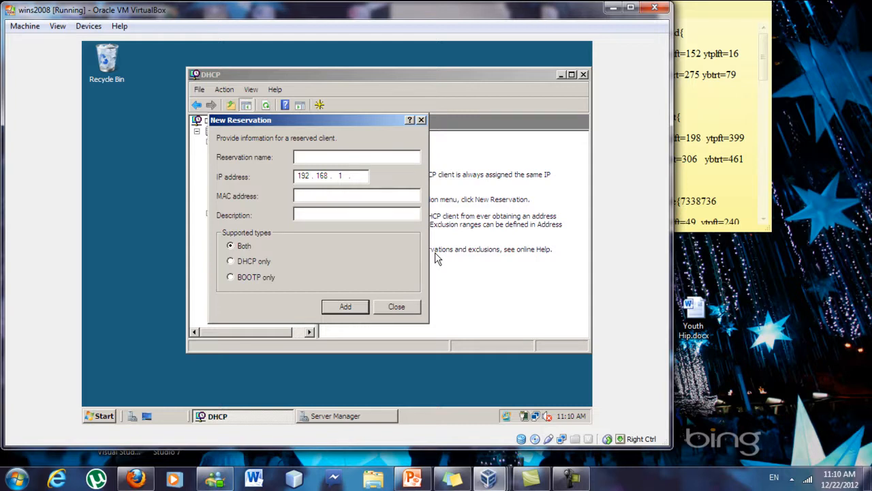
text(Main)
text( Pc)
text(15)
Look up the client's MAC address in Command Prompt with Arp -a and identify its host name with ping -a 192.168.1.2
click(95, 417)
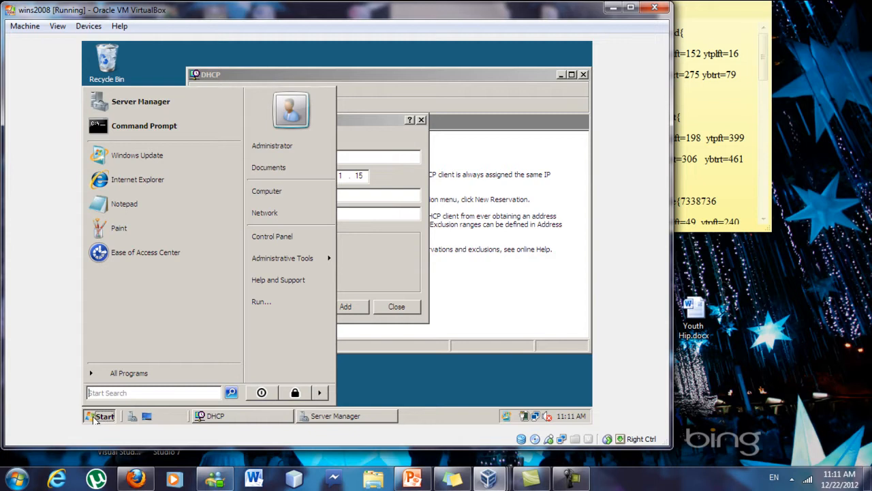
click(164, 135)
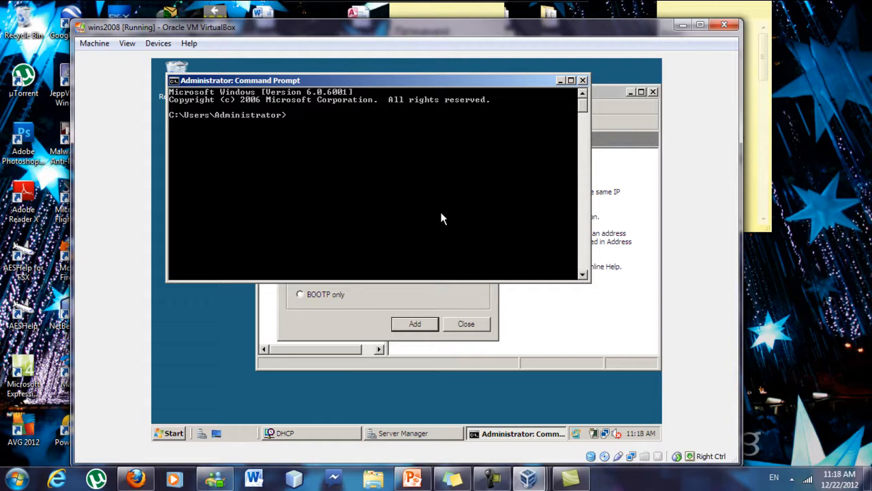
text(Arp -a)
key(Return)
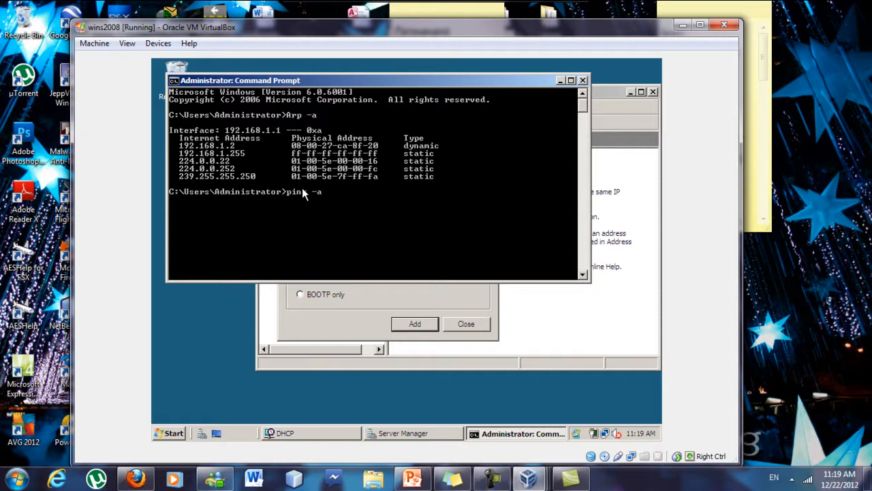
text(92.168.1.2)
key(Return)
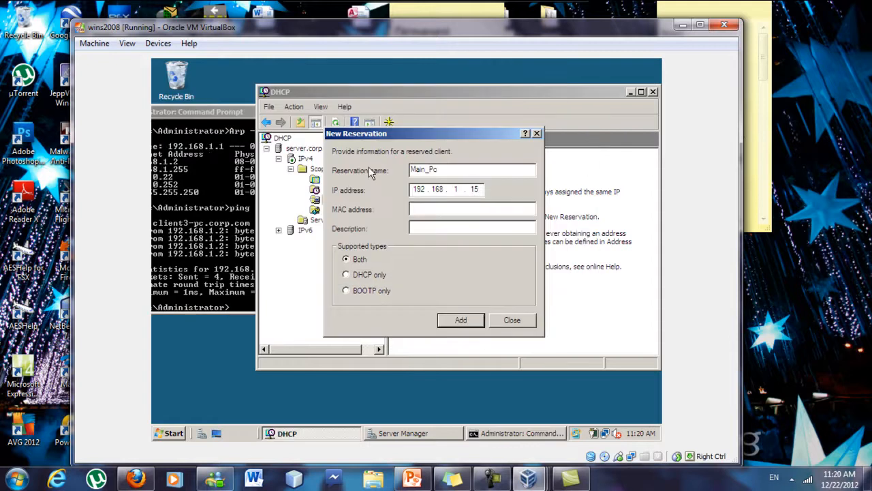
Enter 080027ca8f20 as the reservation's MAC address, check it against the ARP listing, and add the reservation with both supported types
click(454, 209)
text(080027ca8f20)
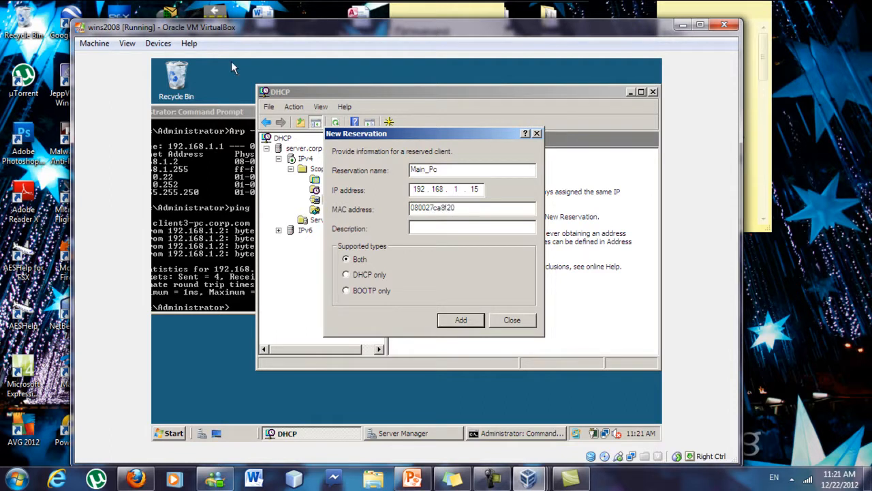
click(223, 116)
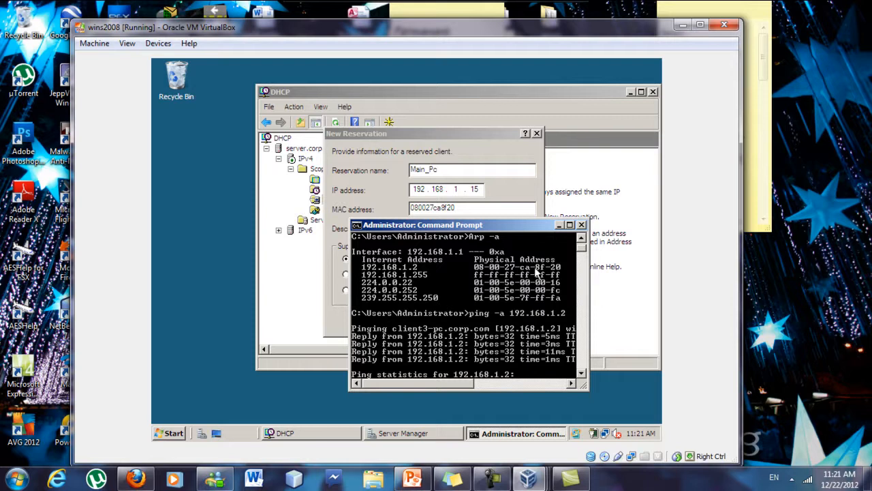
click(488, 143)
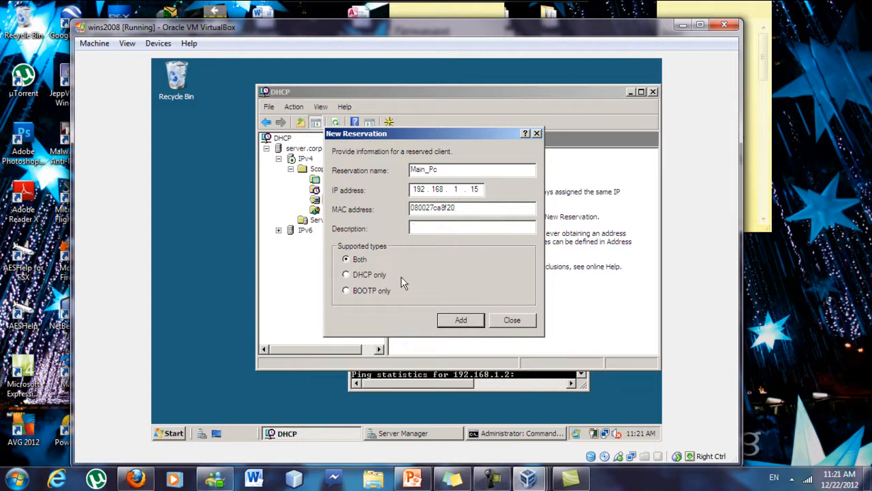
click(447, 320)
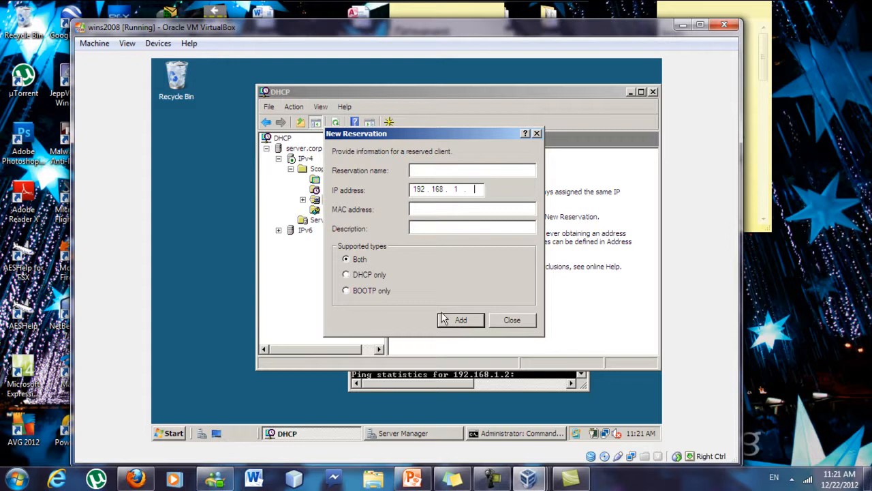
click(503, 320)
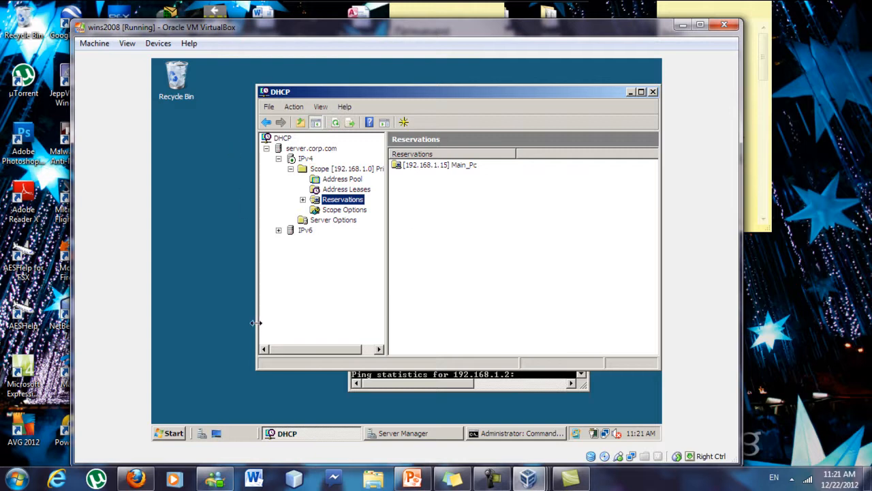
Switch to the Win7 virtual machine, place its window beside the server's, and log on to Windows
click(211, 308)
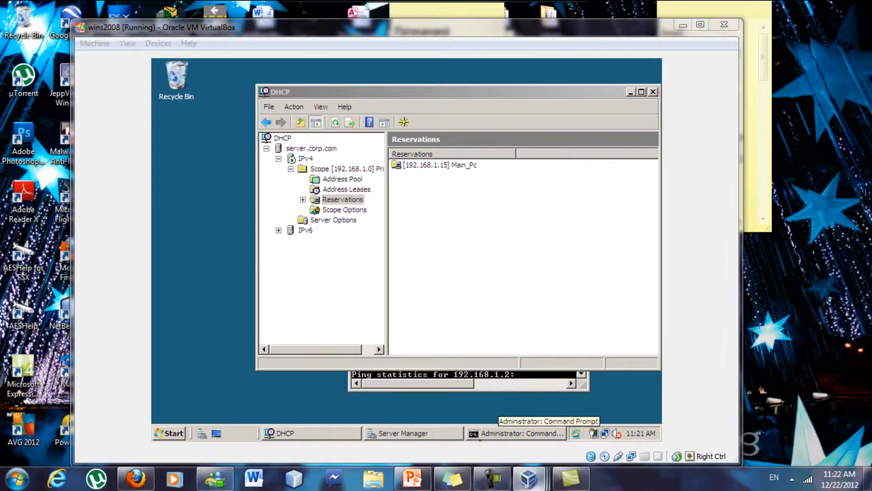
mouse_move(528, 478)
click(668, 414)
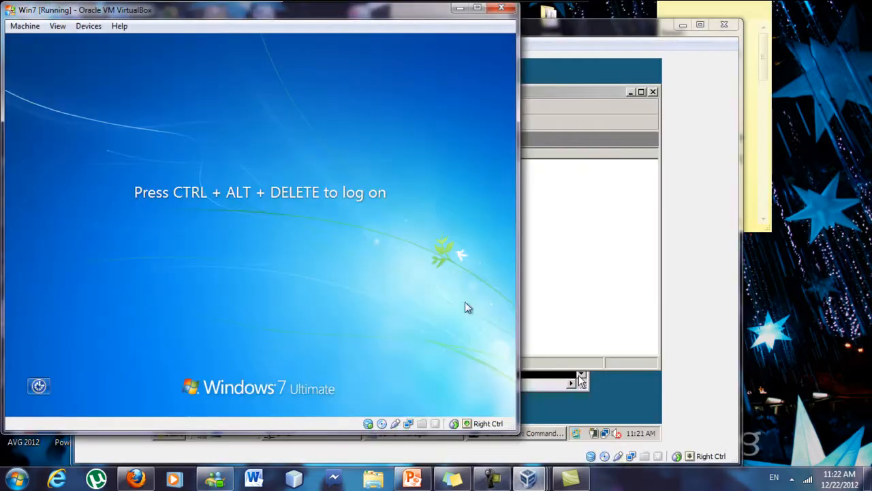
drag(305, 35, 654, 61)
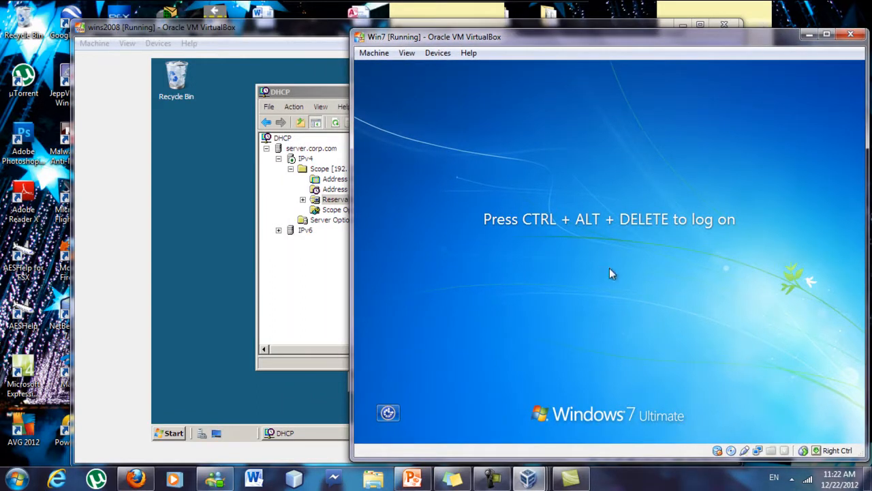
key(ctrl+alt+Delete)
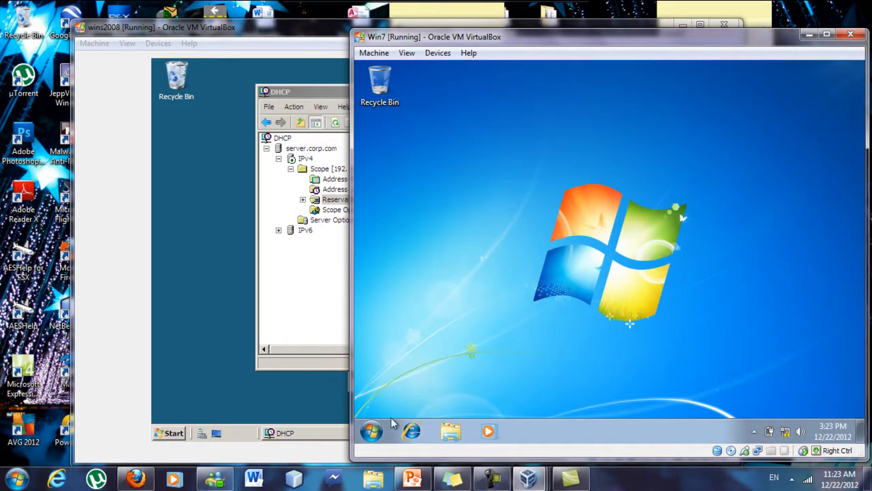
Open the Local Area Connection status from the Network and Sharing Center on the Windows 7 client
click(373, 432)
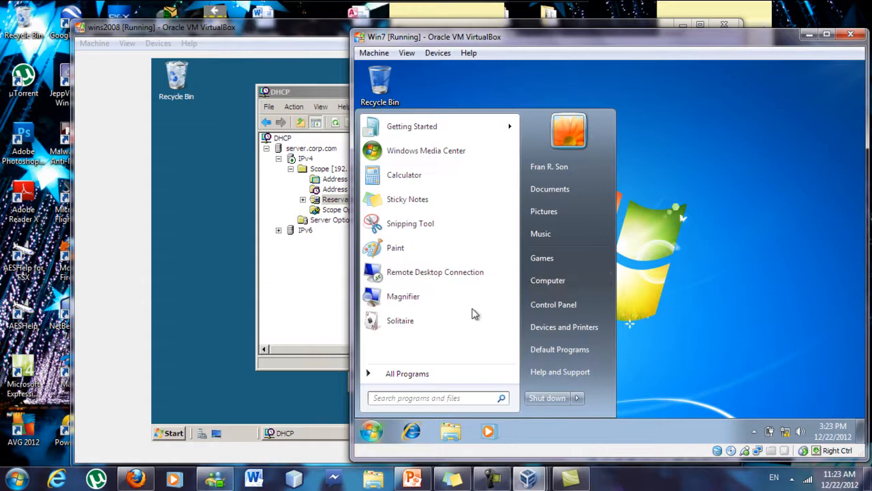
right_click(566, 280)
click(698, 321)
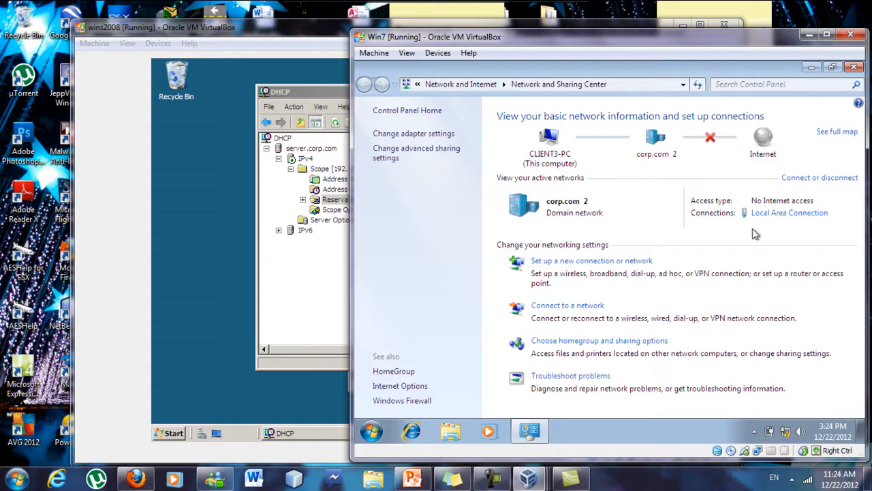
click(777, 214)
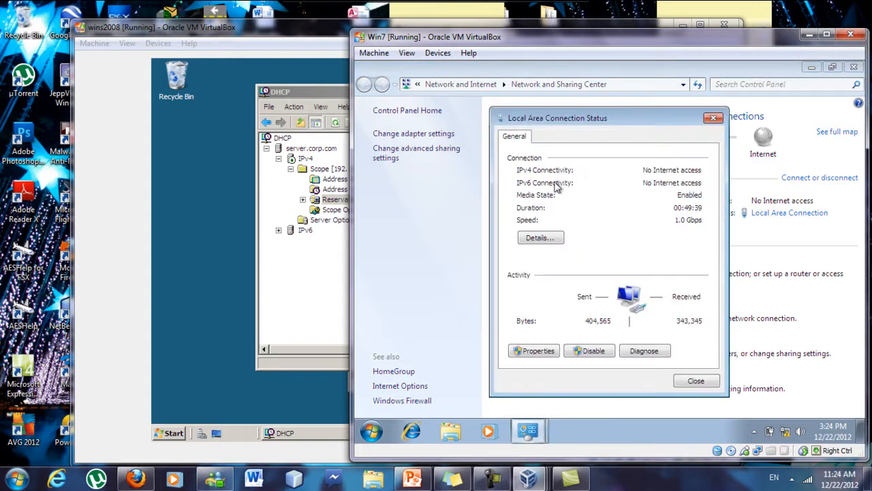
drag(617, 109, 623, 174)
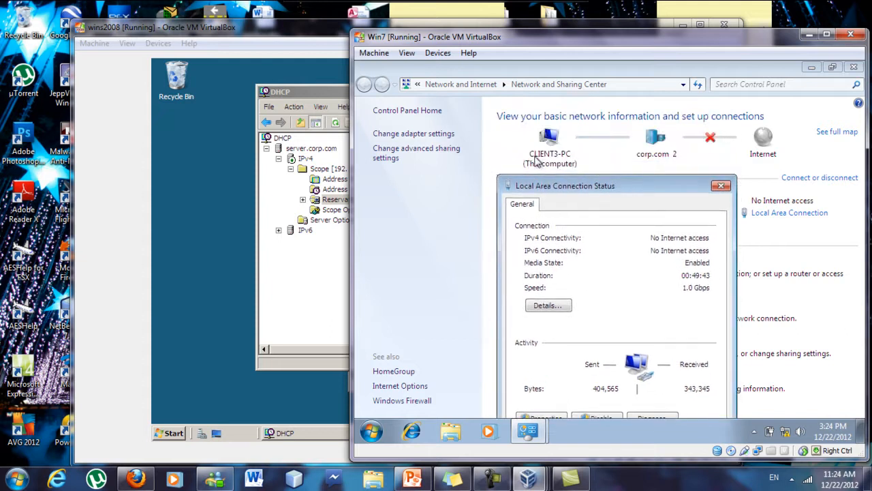
drag(567, 184, 558, 146)
Open the Local Area Connection's properties, authorizing the change with the Administrator user name and the account password
click(535, 380)
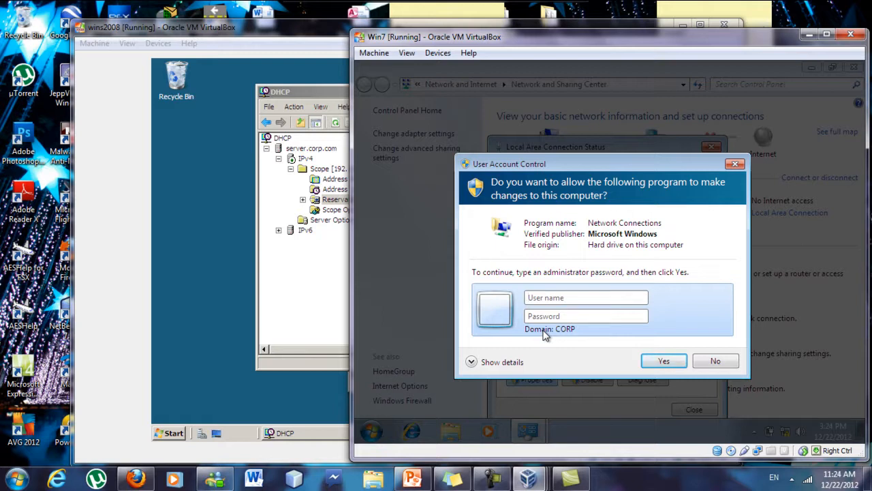
text(Administrator)
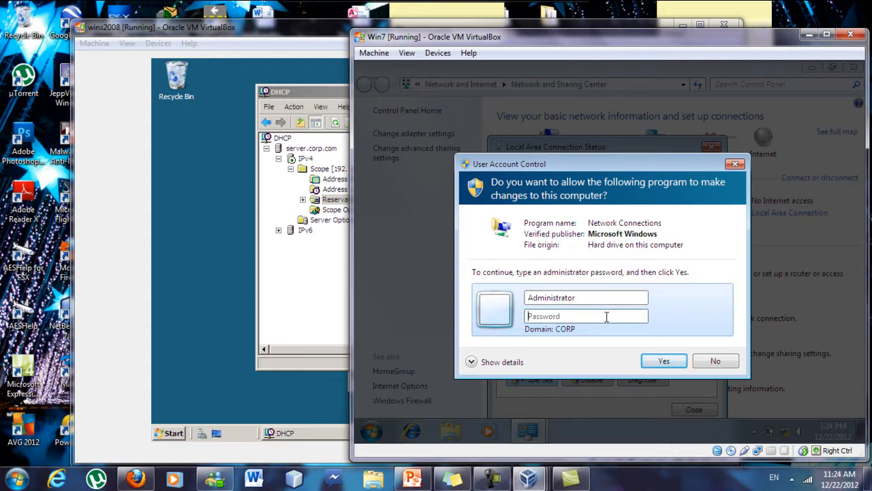
text(••••••)
key(BackSpace)
key(BackSpace)
key(BackSpace)
key(BackSpace)
key(BackSpace)
key(BackSpace)
text(••••••)
key(Return)
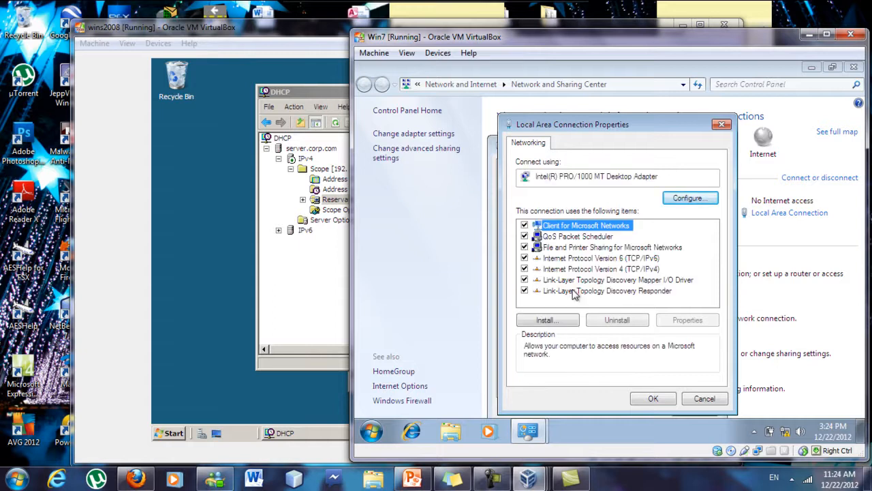
Disable TCP/IPv6 for the Local Area Connection, set TCP/IPv4 to obtain an IP address automatically, and apply the connection properties
click(586, 269)
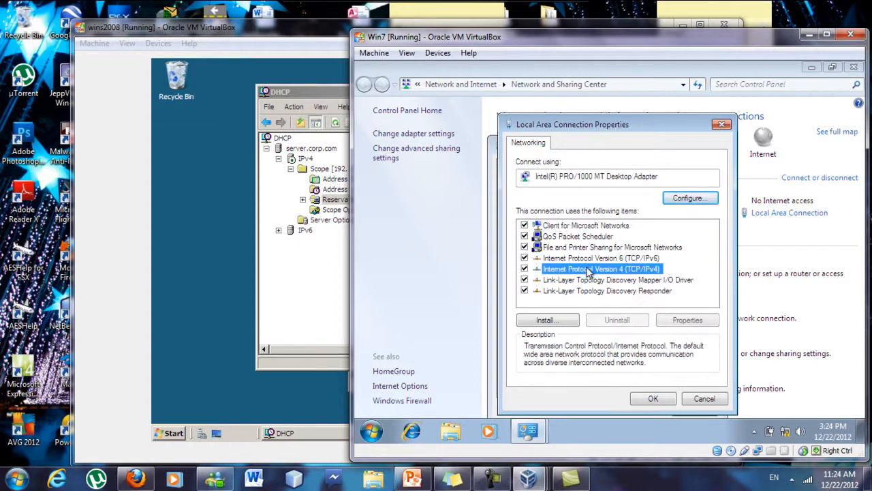
click(524, 259)
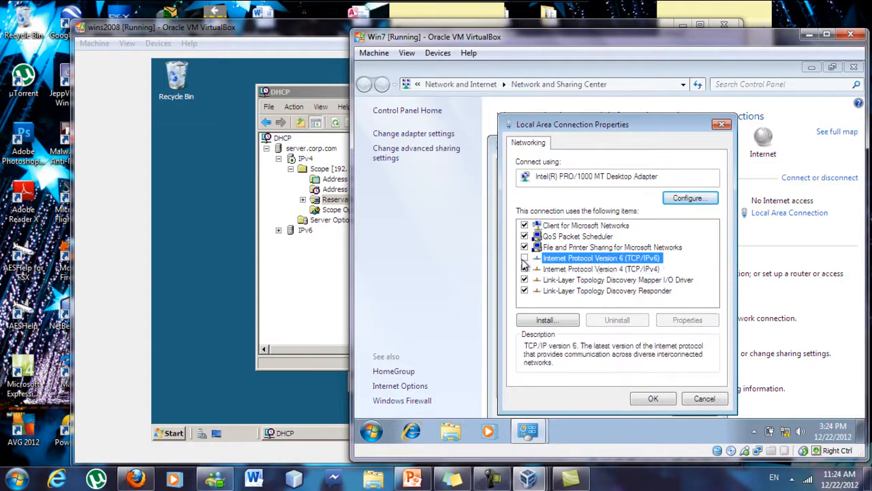
click(580, 271)
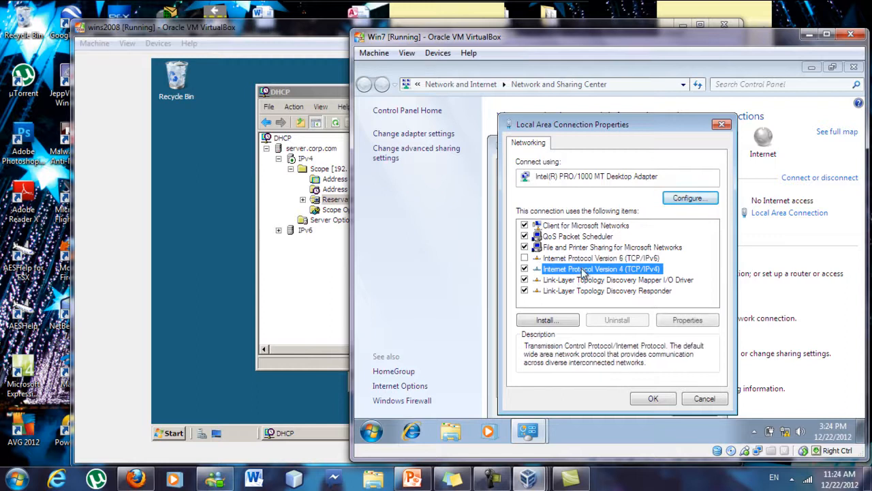
click(673, 320)
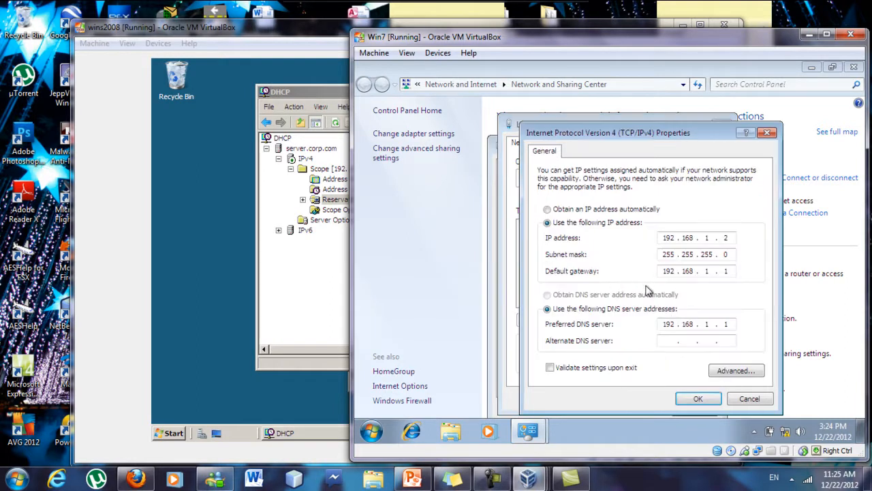
click(548, 211)
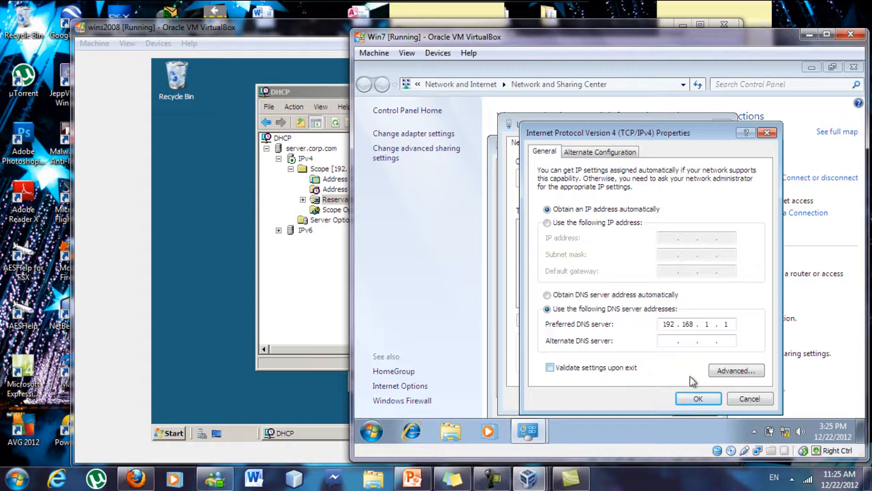
click(694, 400)
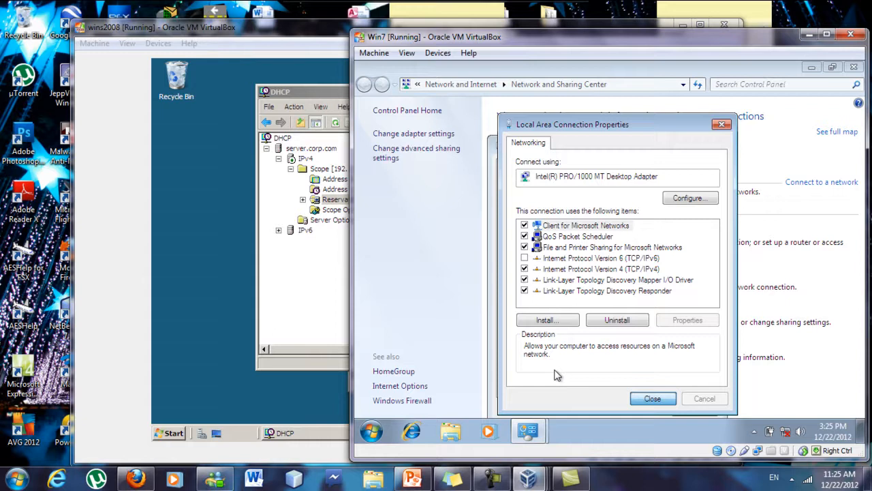
click(644, 399)
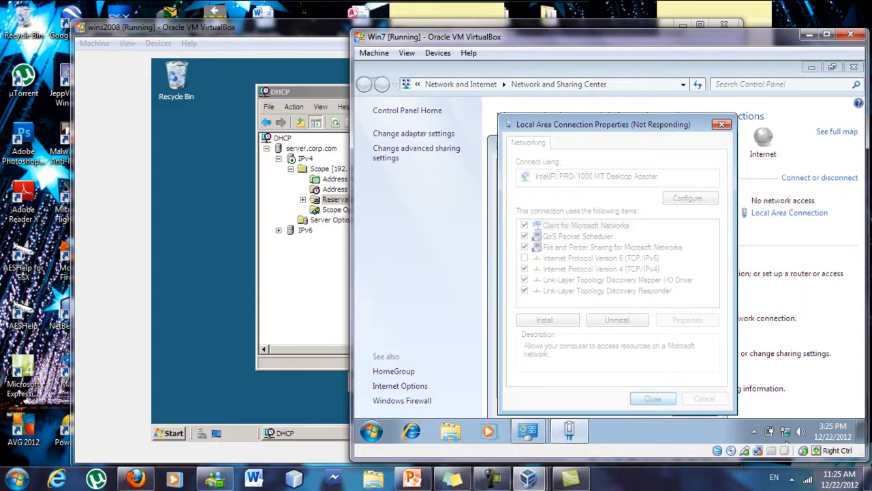
Check which network the Windows 7 client is currently connected to and close the Local Area Connection status
mouse_move(784, 434)
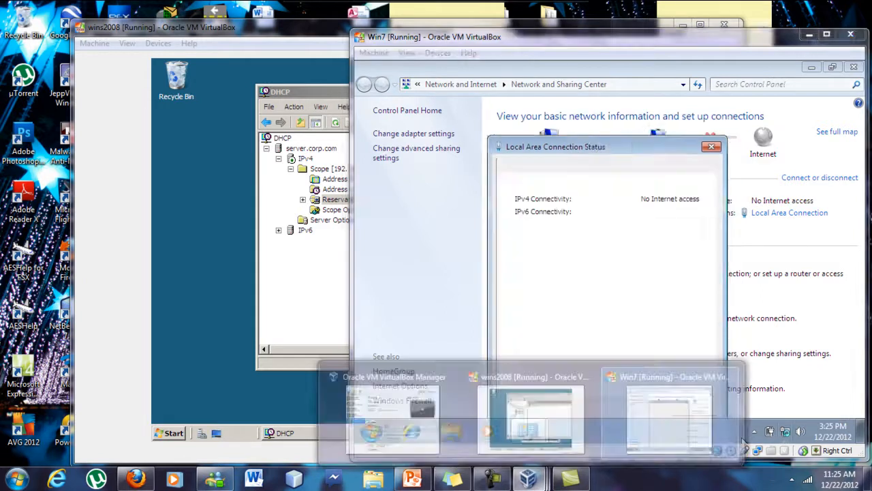
click(784, 435)
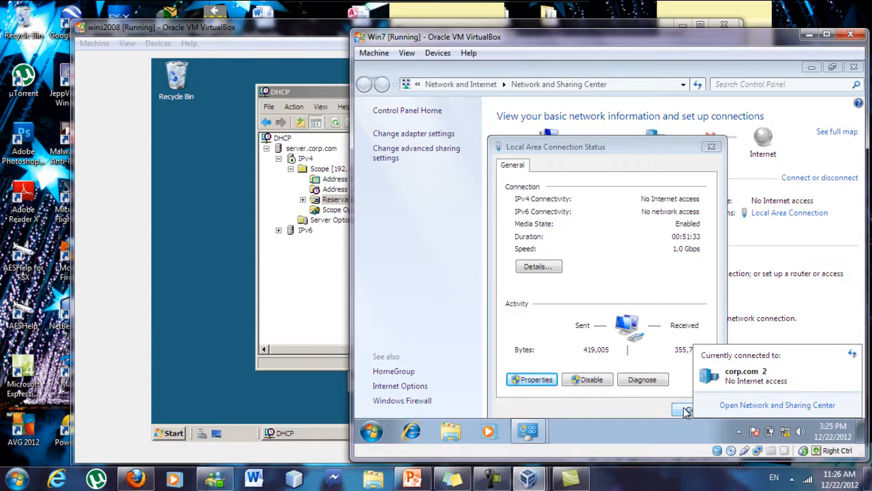
click(687, 411)
Open a command prompt on the Windows 7 client by running cmd
click(372, 431)
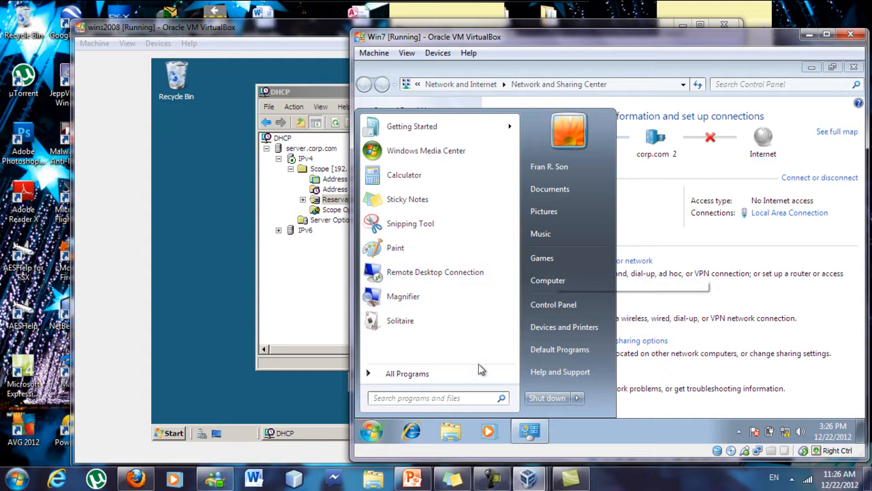
click(463, 380)
text(cmd)
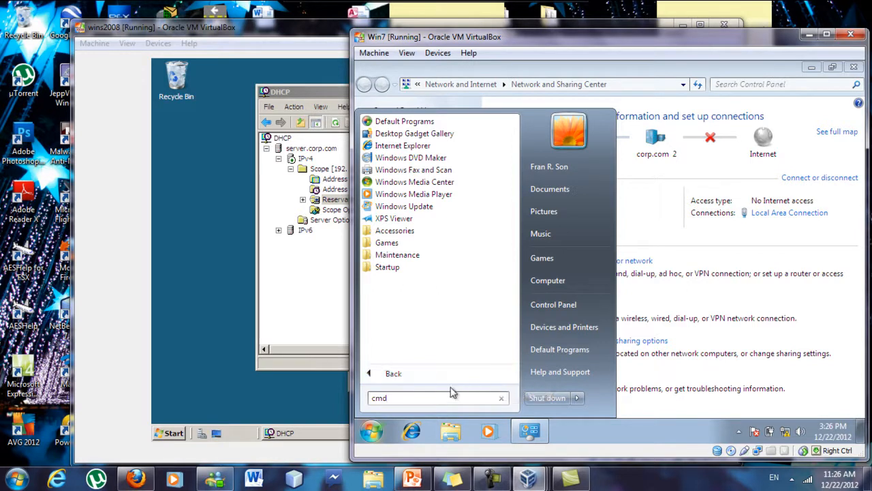
key(BackSpace)
key(BackSpace)
key(BackSpace)
text(run)
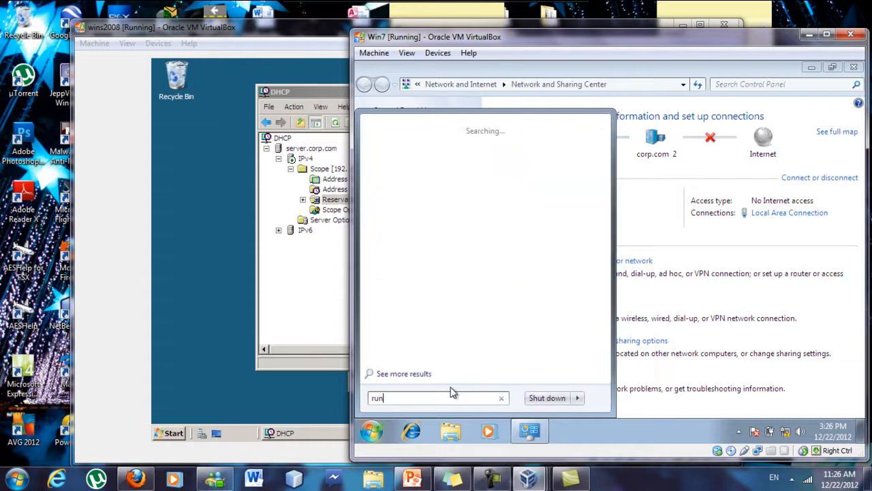
key(Return)
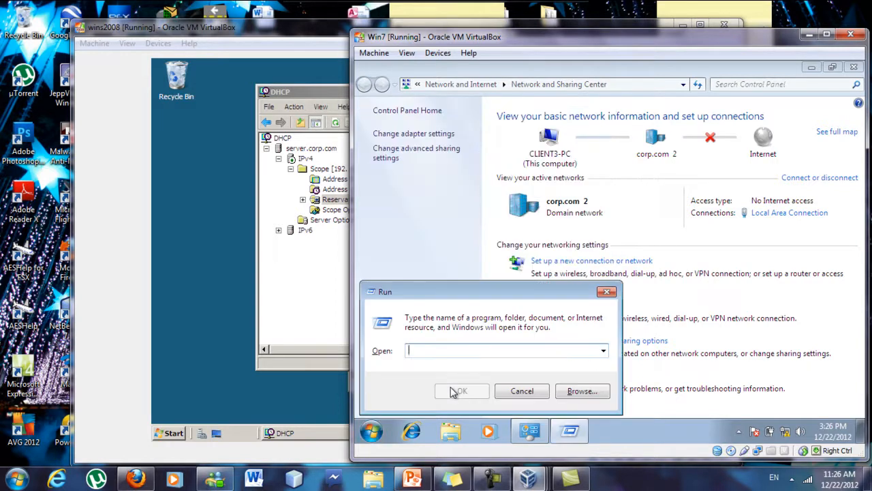
text(cmd)
key(Return)
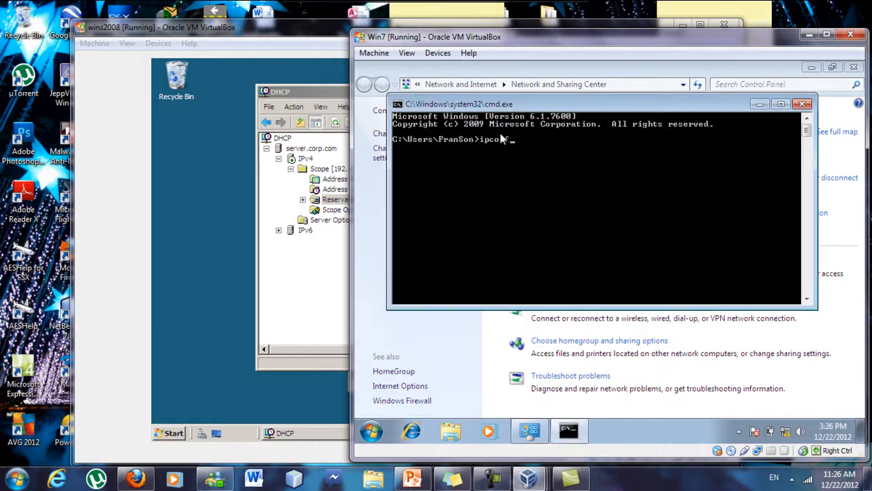
Run ipconfig /all and examine the Local Area Connection's IPv4 address, lease times, DHCP server and DNS server
text(ipconfig /all)
key(Return)
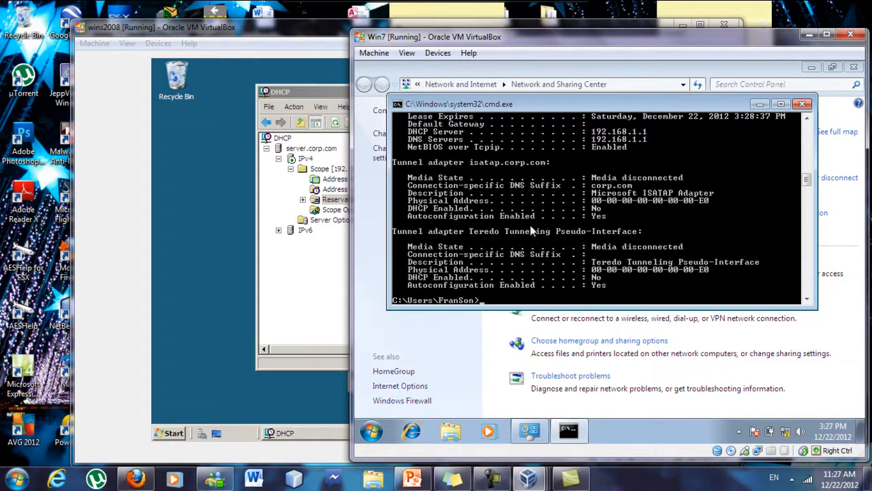
scroll(567, 245, up, 3)
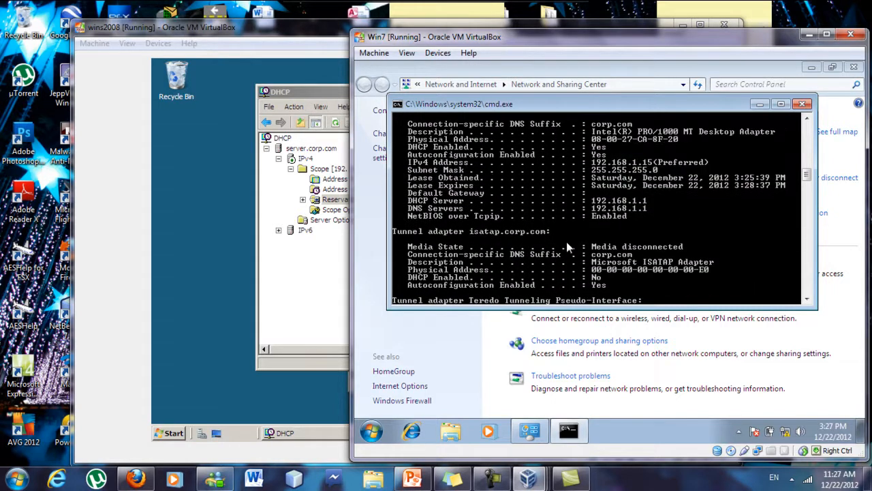
scroll(566, 241, up, 6)
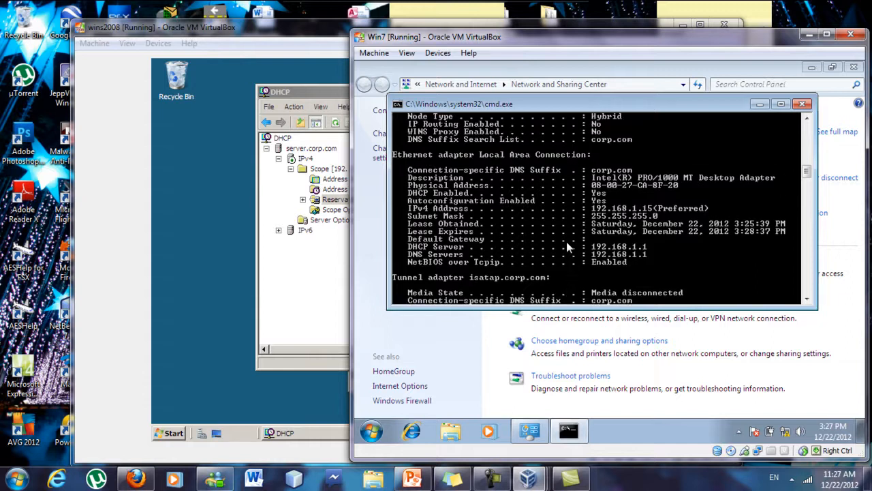
scroll(567, 241, up, 6)
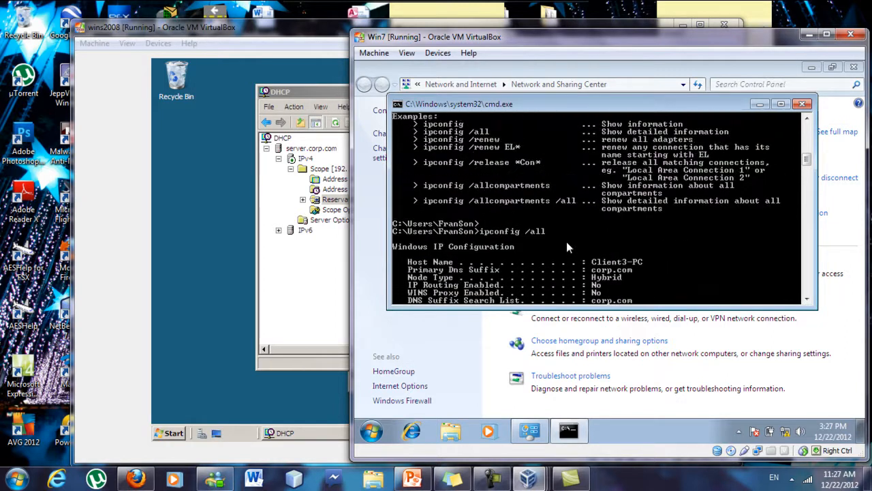
scroll(566, 241, down, 8)
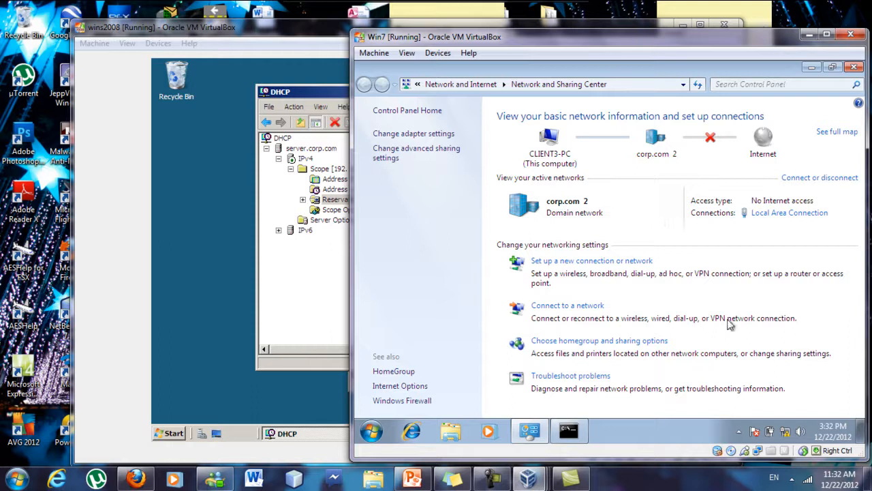
mouse_move(793, 431)
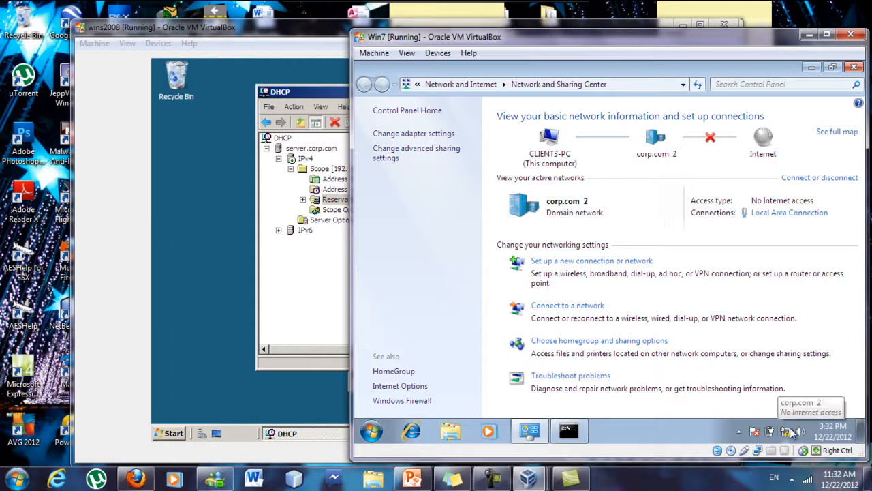